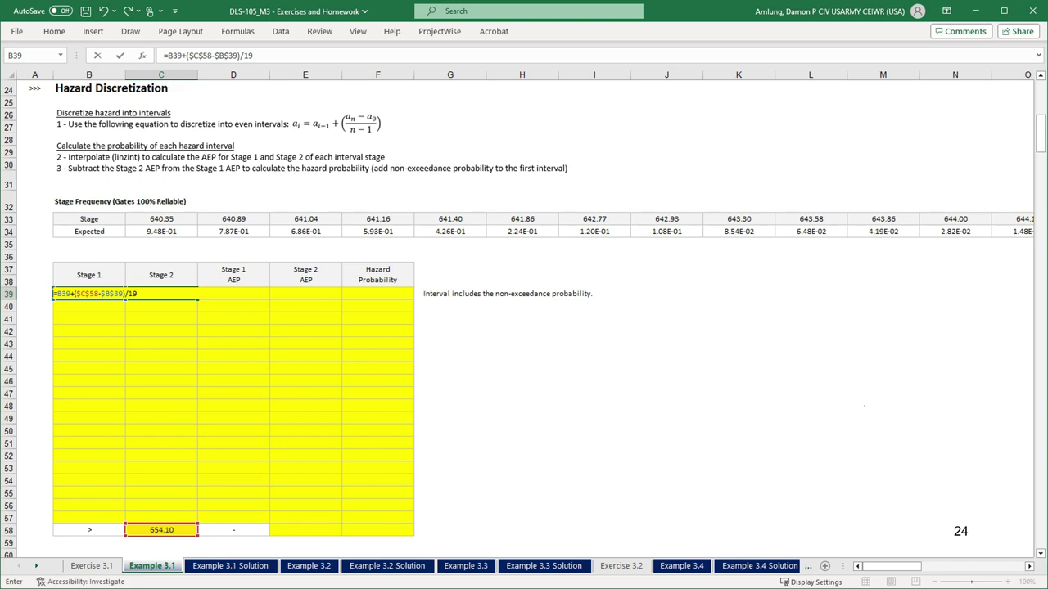
Step: Enter the Stage 2 interval formula =B39+($C$58-$B$39)/19 in C39 and link Stage 1 cell B40 to C39
key("Return")
type("=")
key("Up")
key("Right")
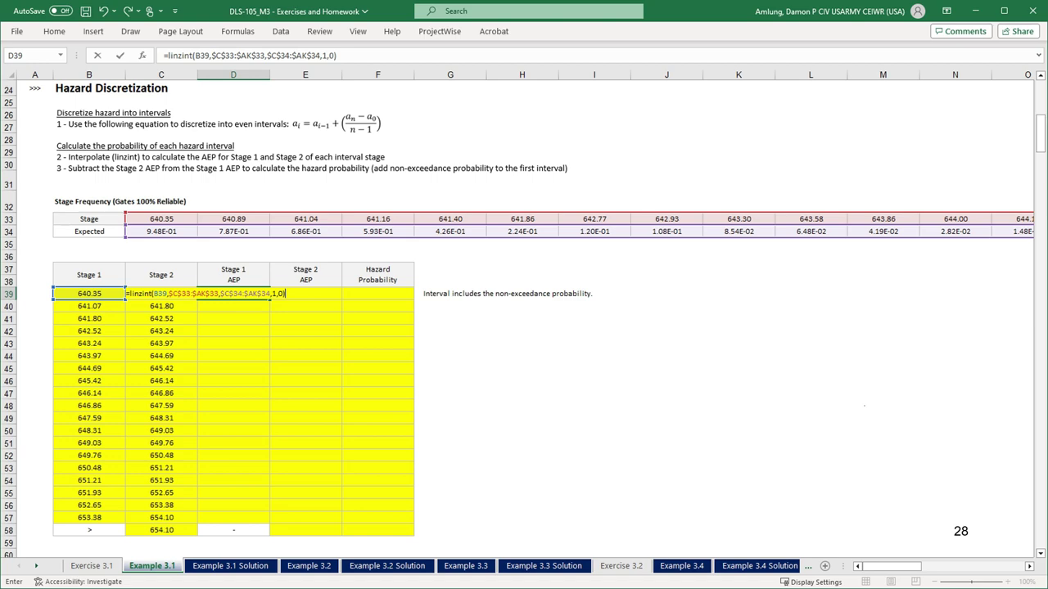
Step: Interpolate the Stage 1 AEP in D39 with =linzint(B39,$C$33:$AK$33,$C$34:$AK$34,1,0) and the Stage 2 AEP in E39 with the same formula using C39
key("Right")
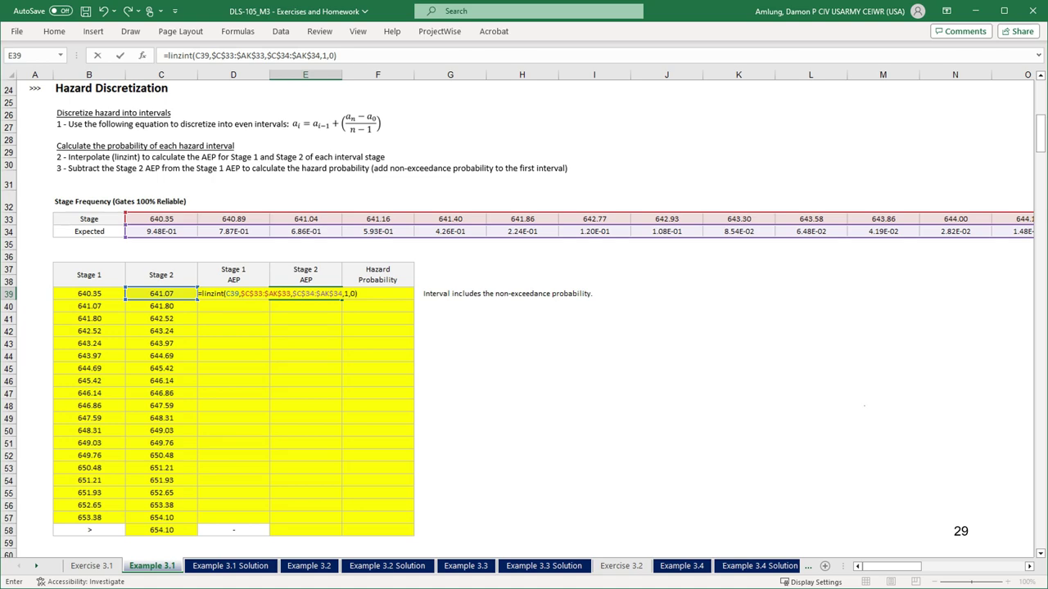
key("Return")
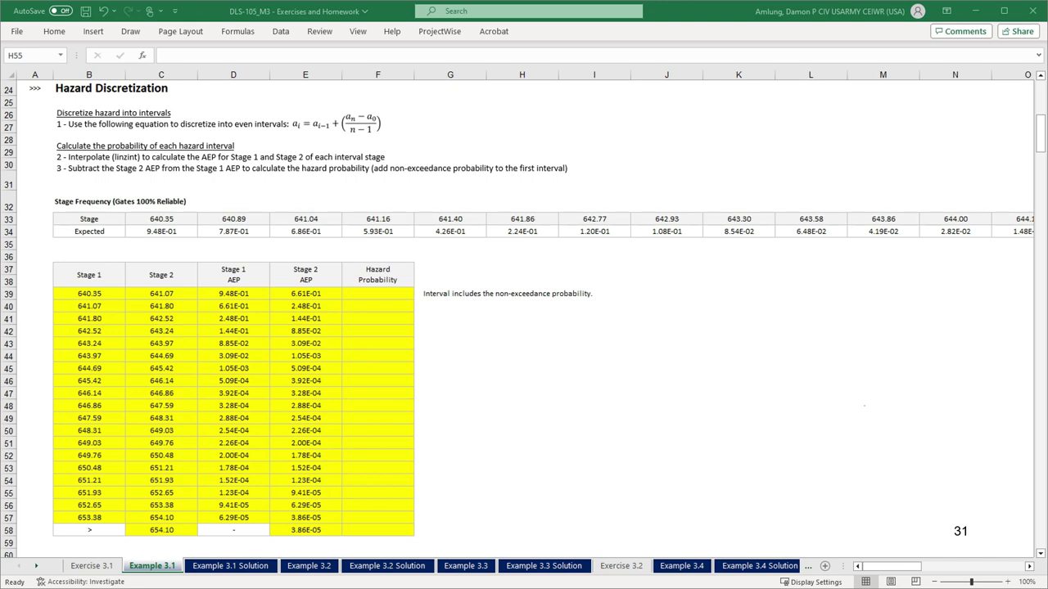
Step: Calculate the hazard probability in F39 with =D39-E39+1-D39 and set the last interval in F58 to =E58
key("Right")
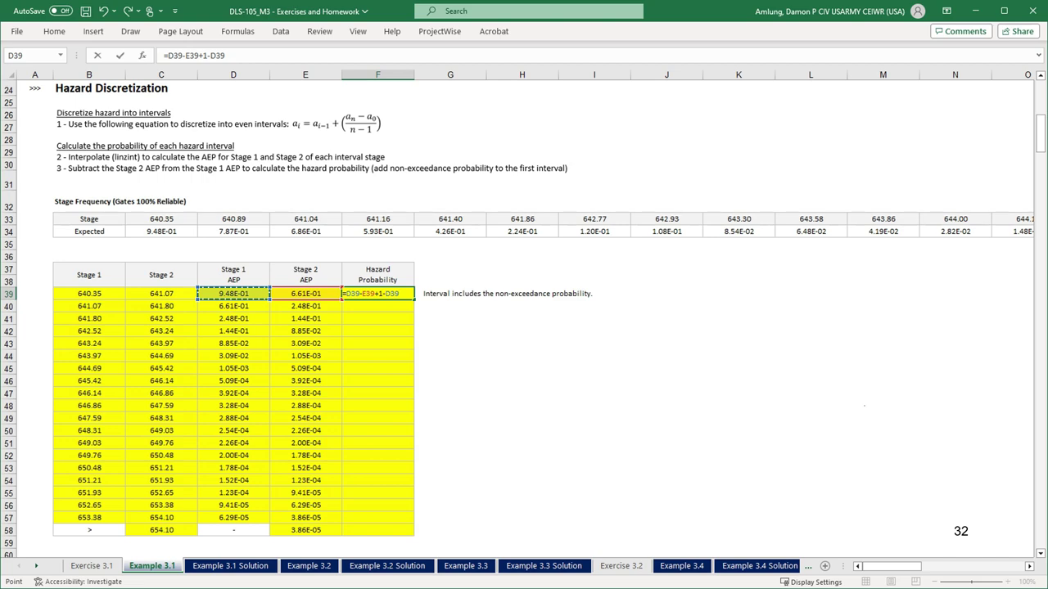
key("Right")
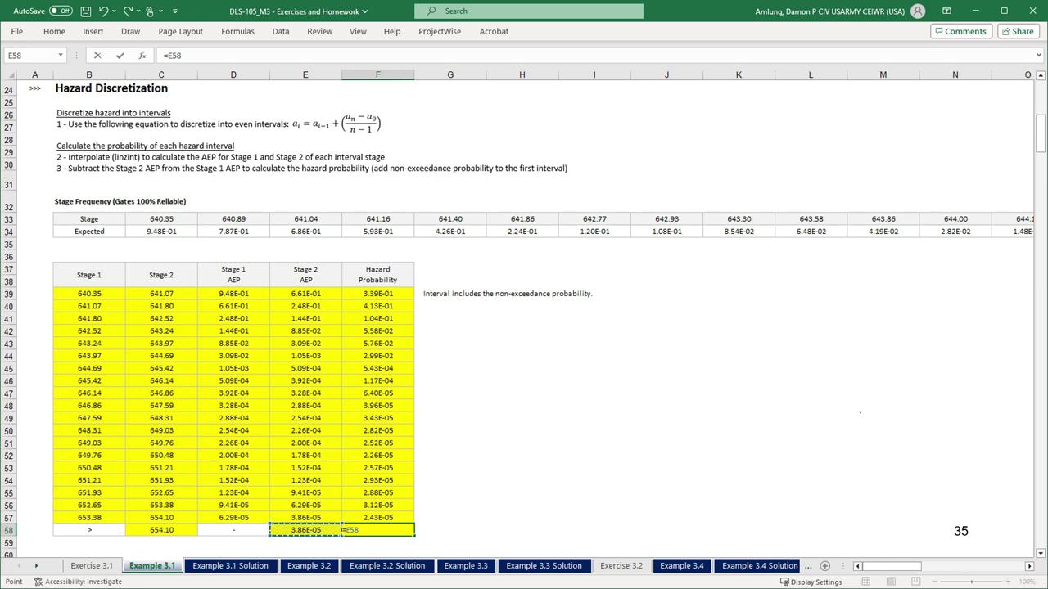
key("Return")
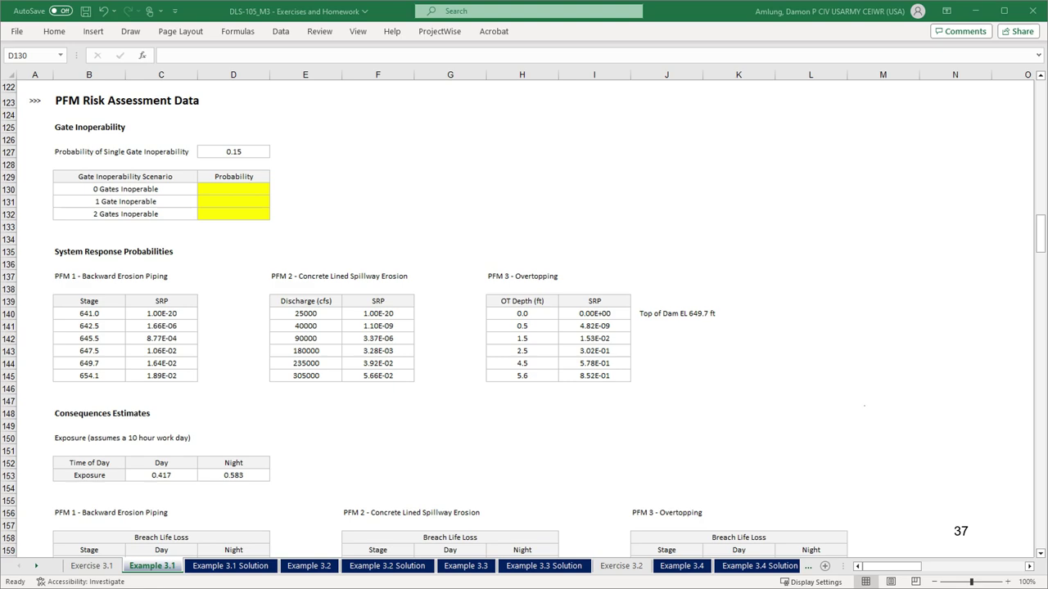
Step: Calculate the probability of 0 gates inoperable in D130 with =binomdist(0,2,D127,FALSE)
type("=binomdist(0,2,D127,FALSE)")
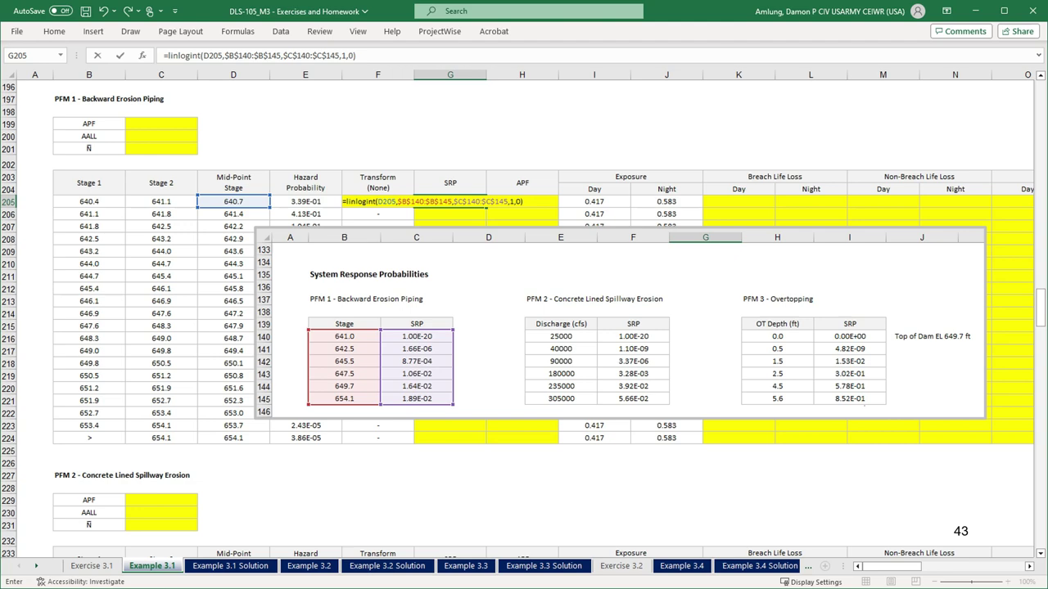
Step: Interpolate the PFM 1 SRP in G205 with =linlogint(D205,$B$140:$B$145,$C$140:$C$145,1,0)
key("ctrl+Return")
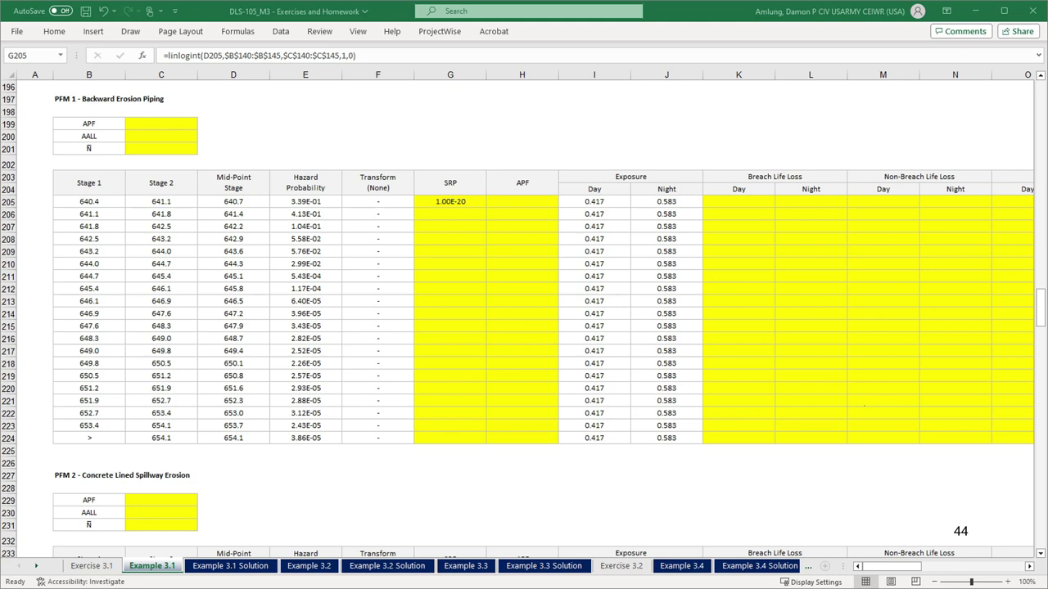
Step: Calculate the PFM 1 APF in H205 as =E205*G205 and total the APF column in C199 with =sum(H205:H224)
key("Right")
type("=")
key("Left")
key("Left")
key("Left")
type("*")
key("Left")
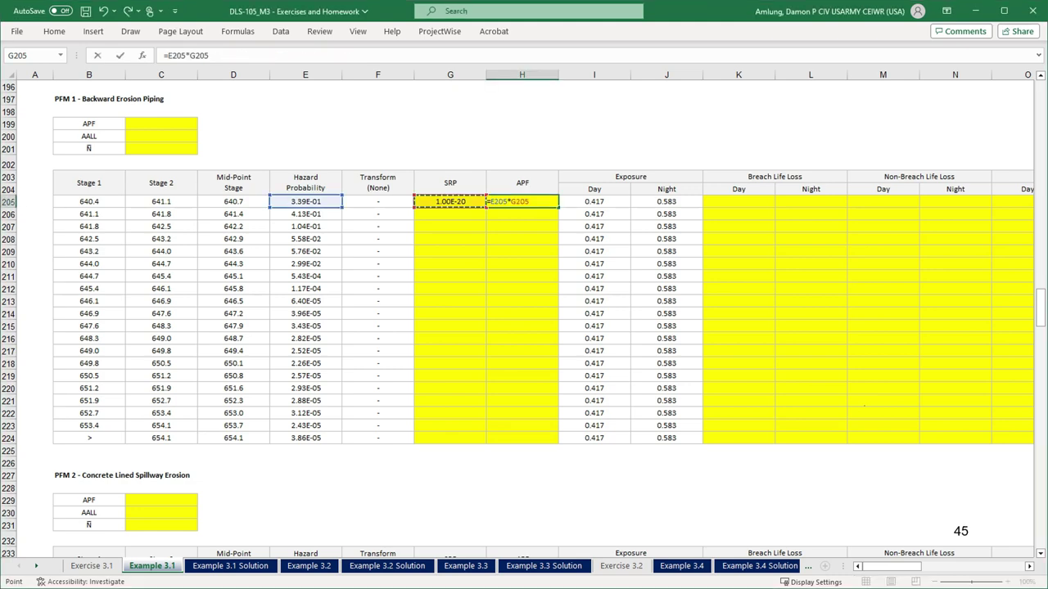
key("Return")
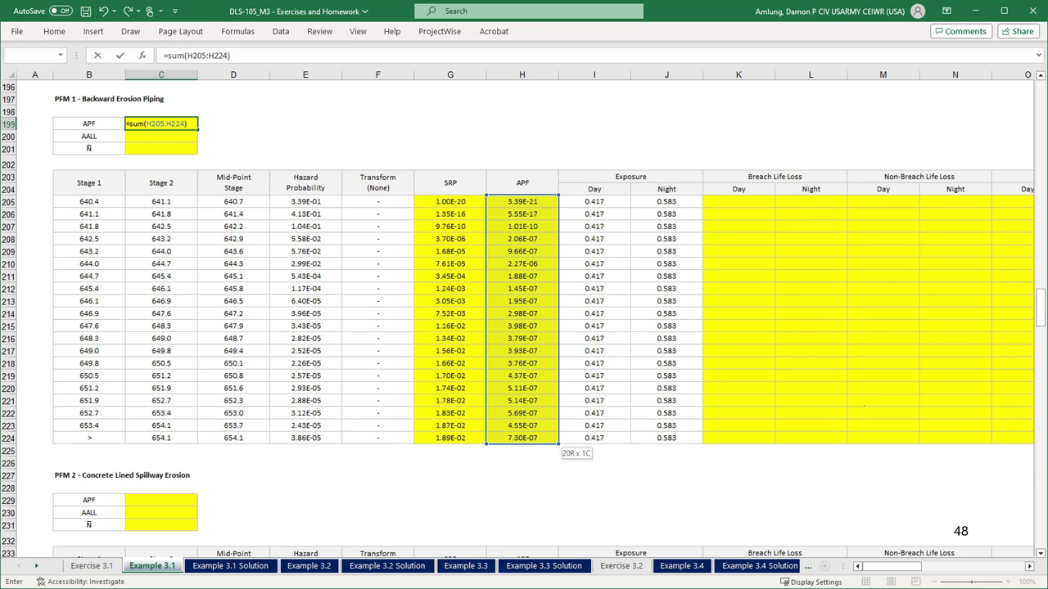
key("Return")
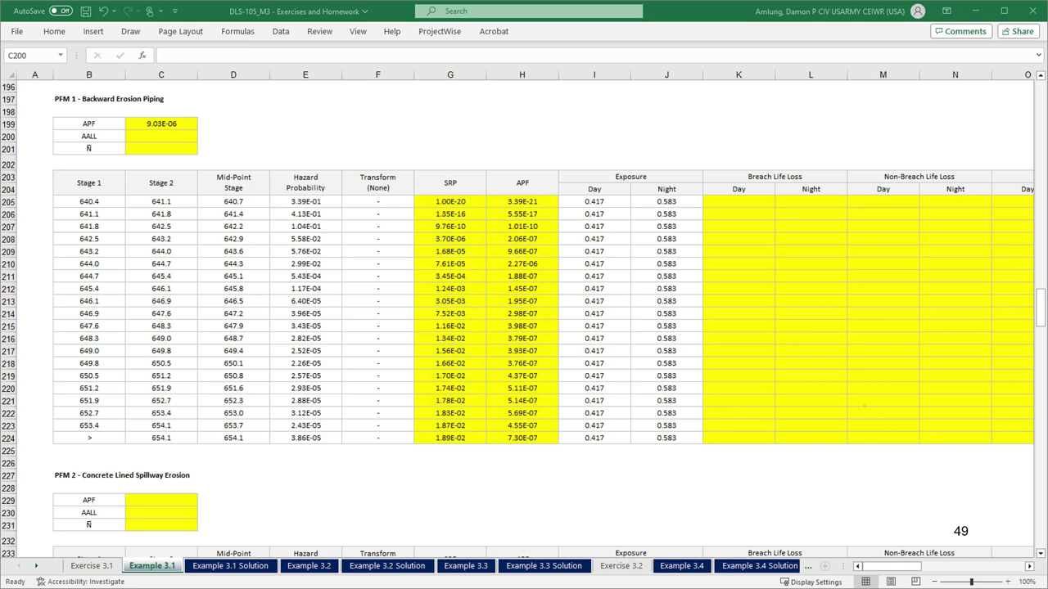
Step: Interpolate the PFM 1 day breach life loss in K205 with =linint(D205,$B$160:$B$166,$C$160:$C$166,1,0) and the night value in L205 using $D$160:$D$166
key("Right")
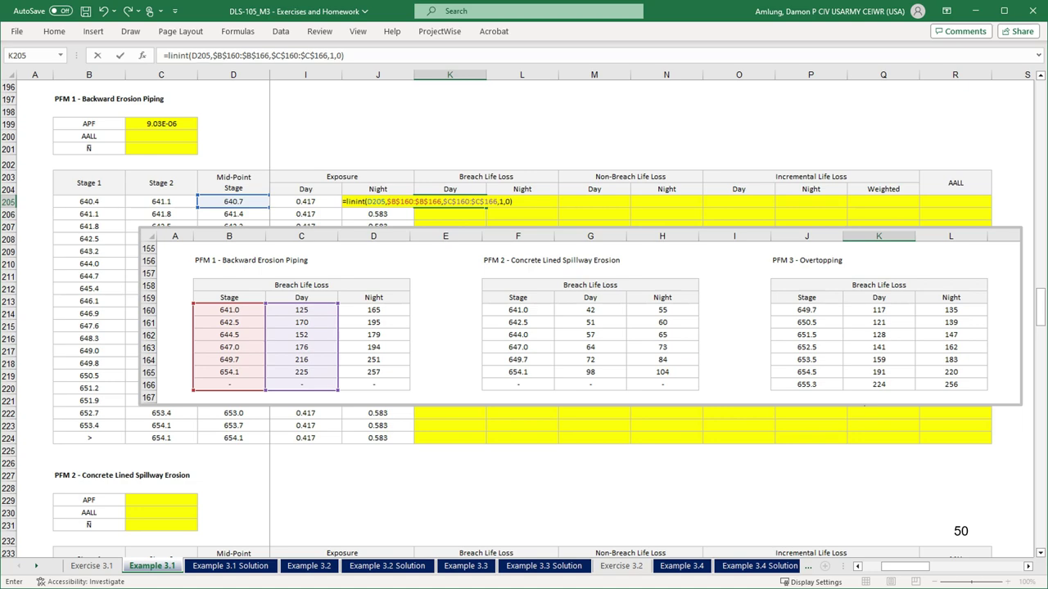
key("Right")
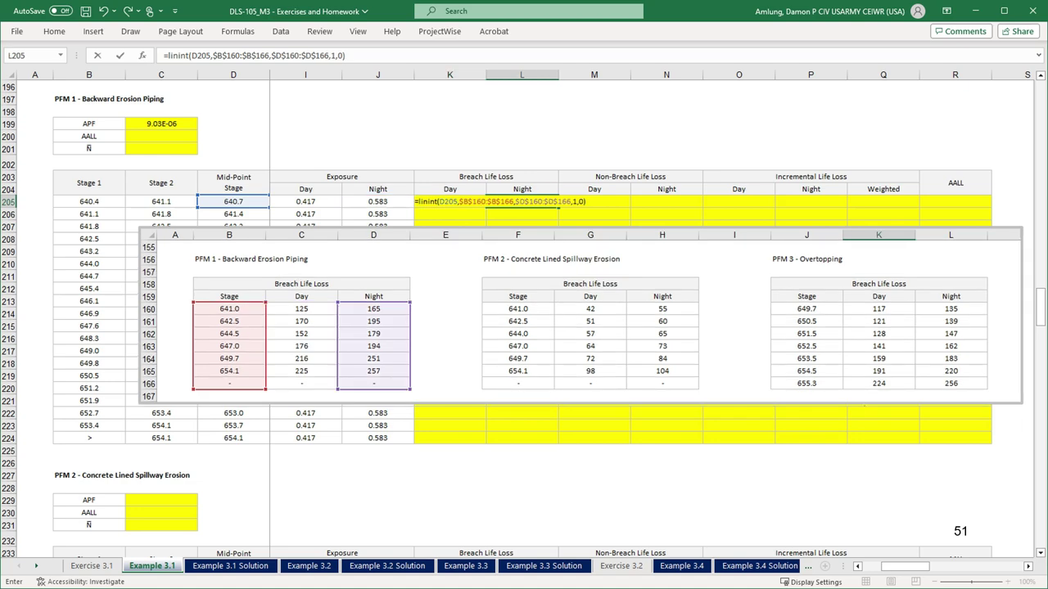
key("Right")
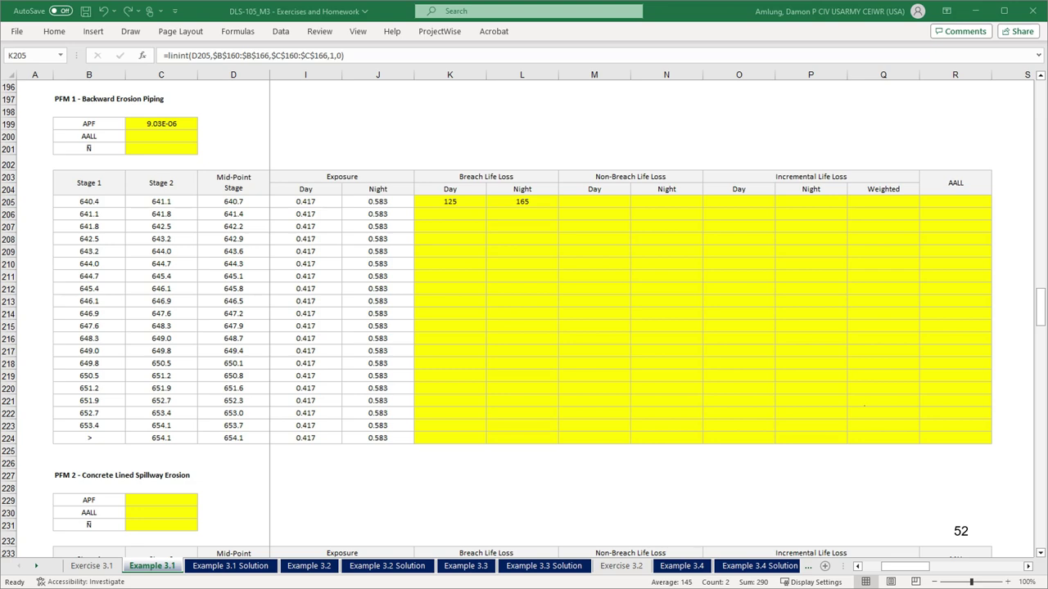
Step: Interpolate the PFM 1 day non-breach life loss in M205 with =linint(D205,$B$173:$B$179,$C$173:$C$179,1,0) and the night value in N205 using $D$173:$D$179
key("Right")
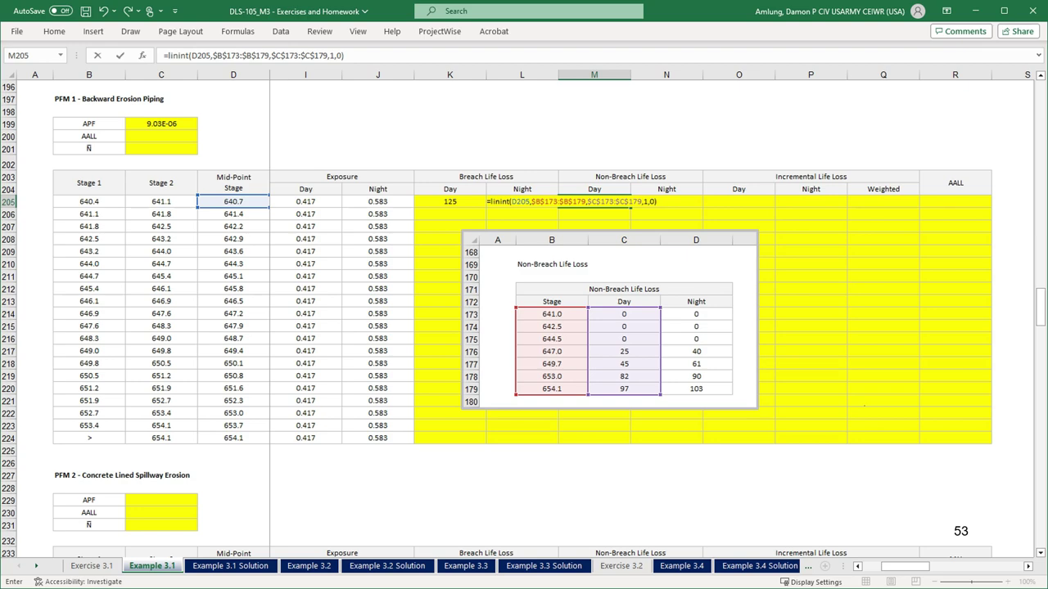
key("Right")
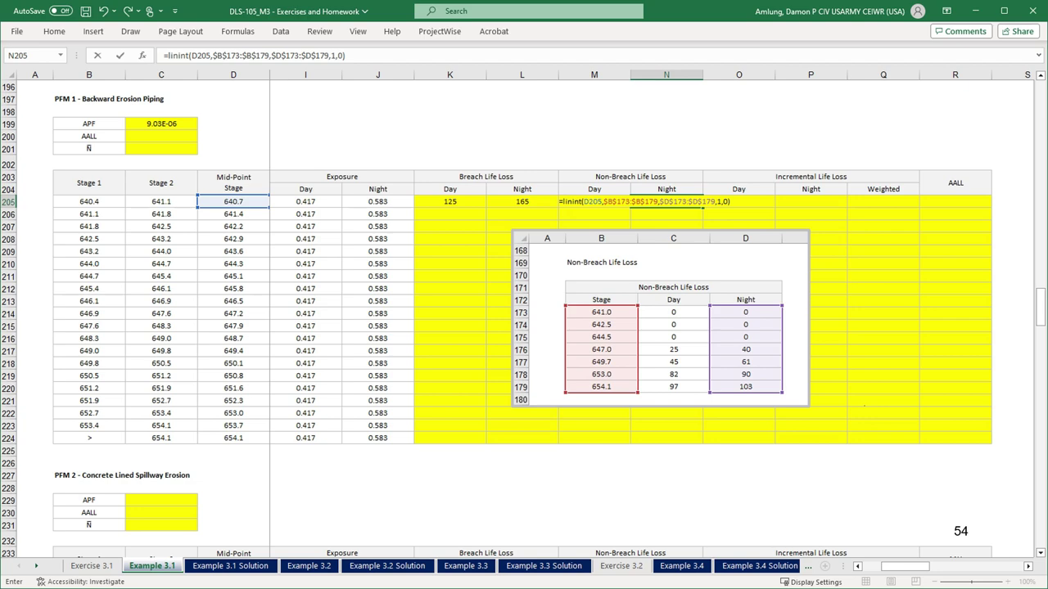
key("Right")
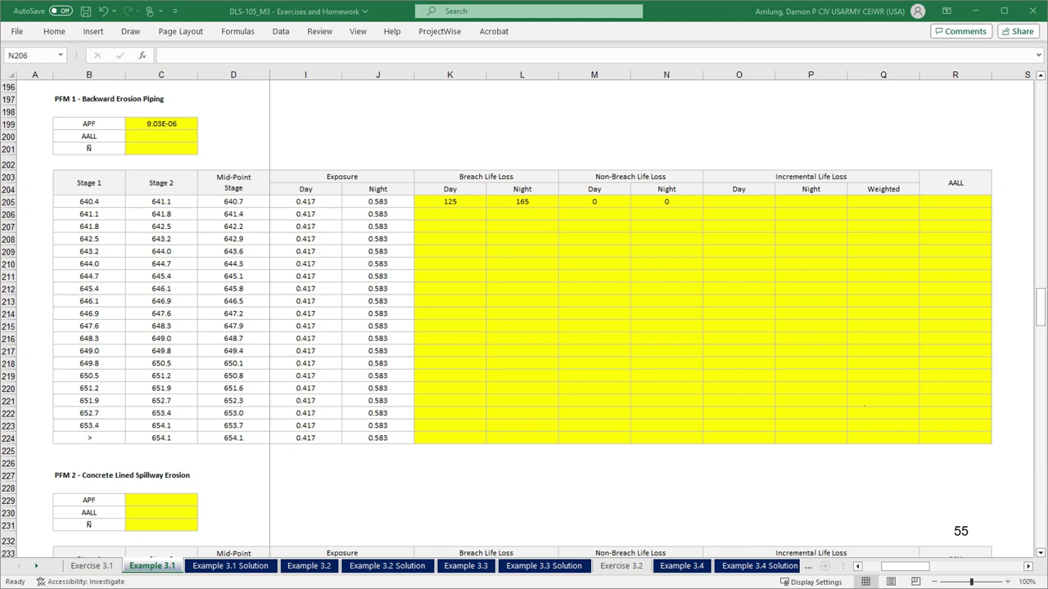
Step: Calculate the PFM 1 incremental life loss for day in O205 as =K205-M205 and for night in P205 as =L205-N205
key("Right")
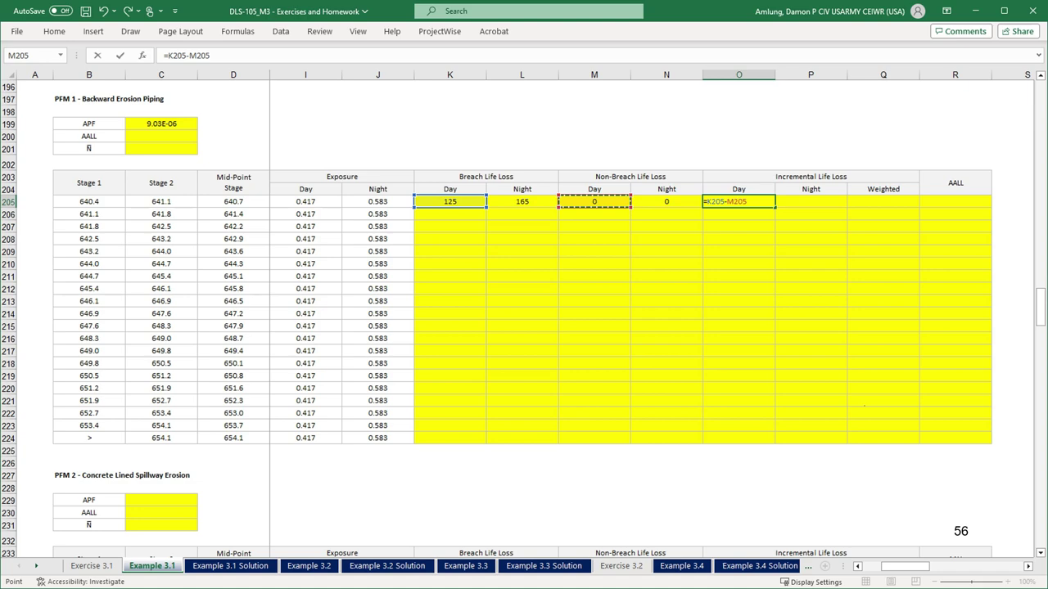
key("Right")
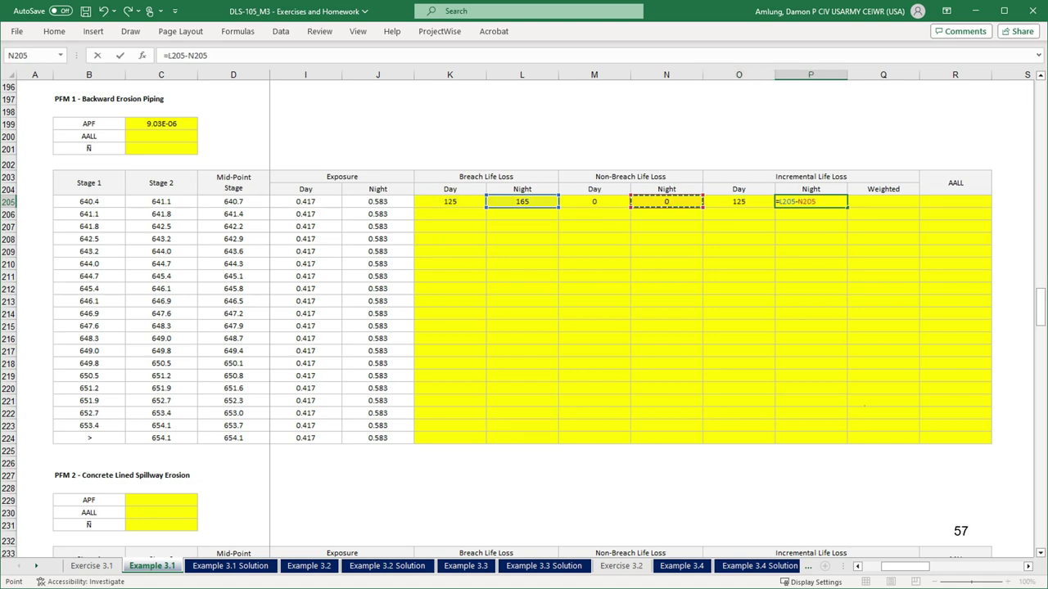
key("Right")
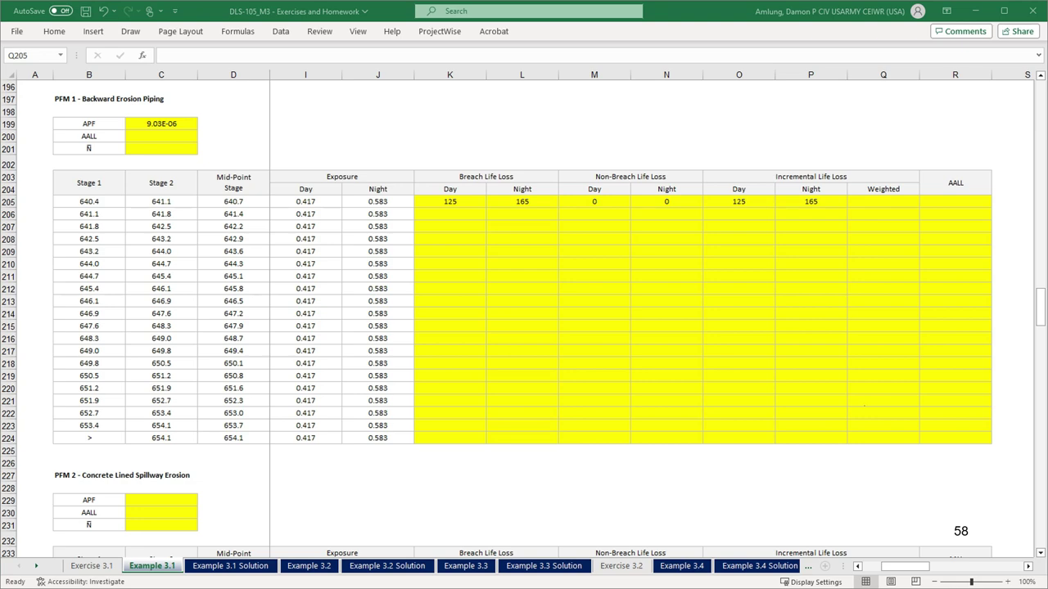
Step: Calculate the weighted incremental life loss in Q205 as =I205*O205+J205*P205 and the AALL in R205 as =H205*Q205
key("Right")
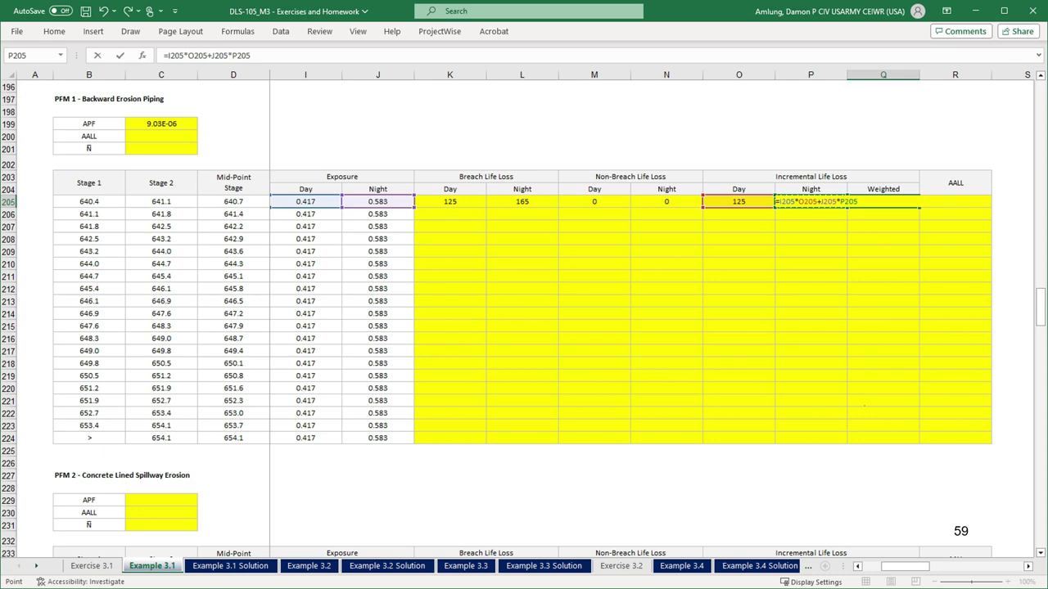
left_click(954, 202)
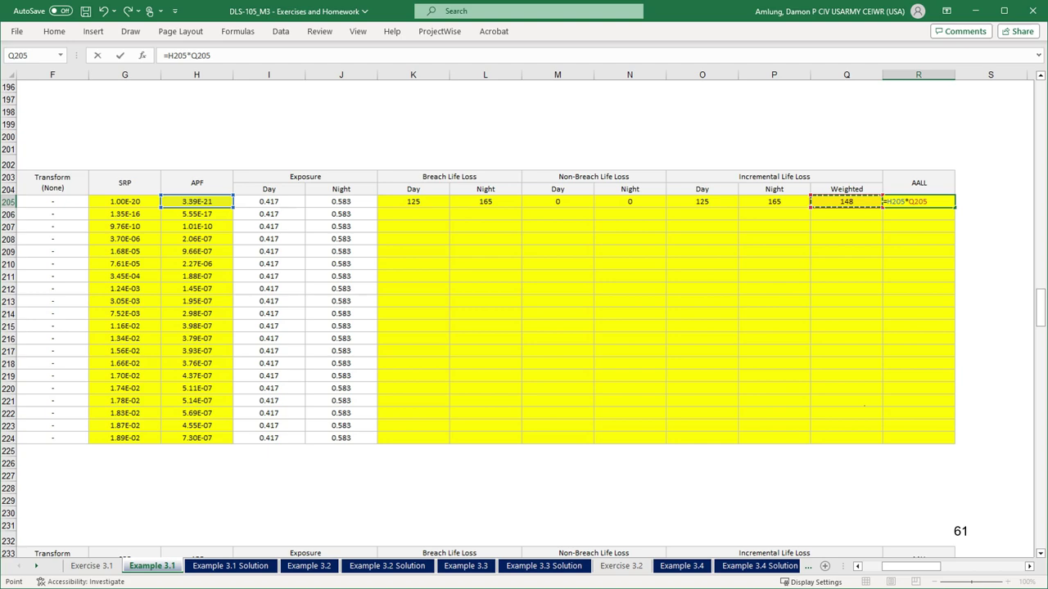
key("Return")
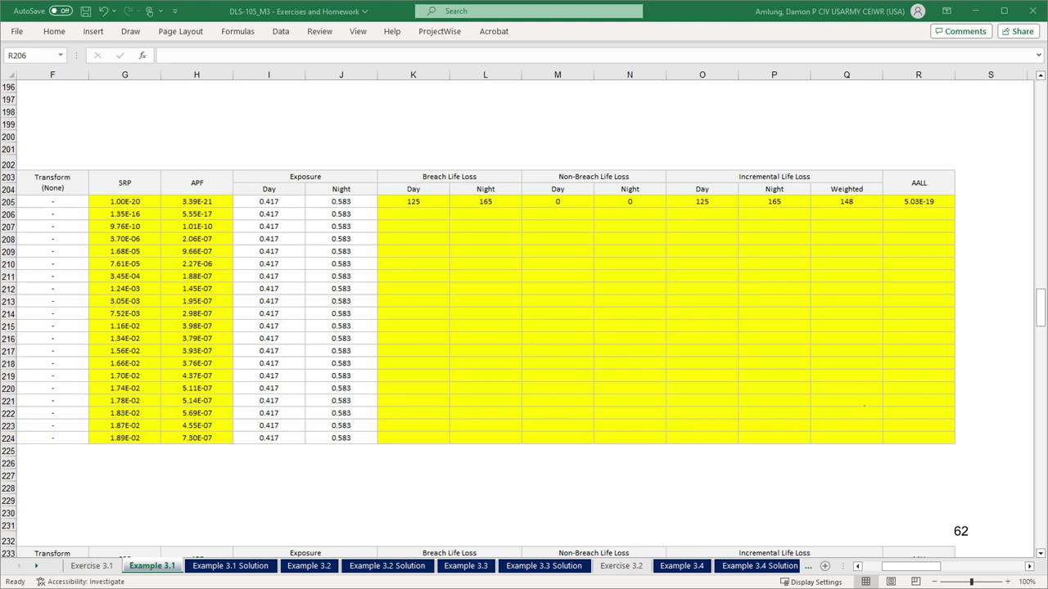
Step: Fill the K205:R205 life loss and AALL formulas down to row 224 and total the AALL in C200 with =sum(R205:R224)
key("Right")
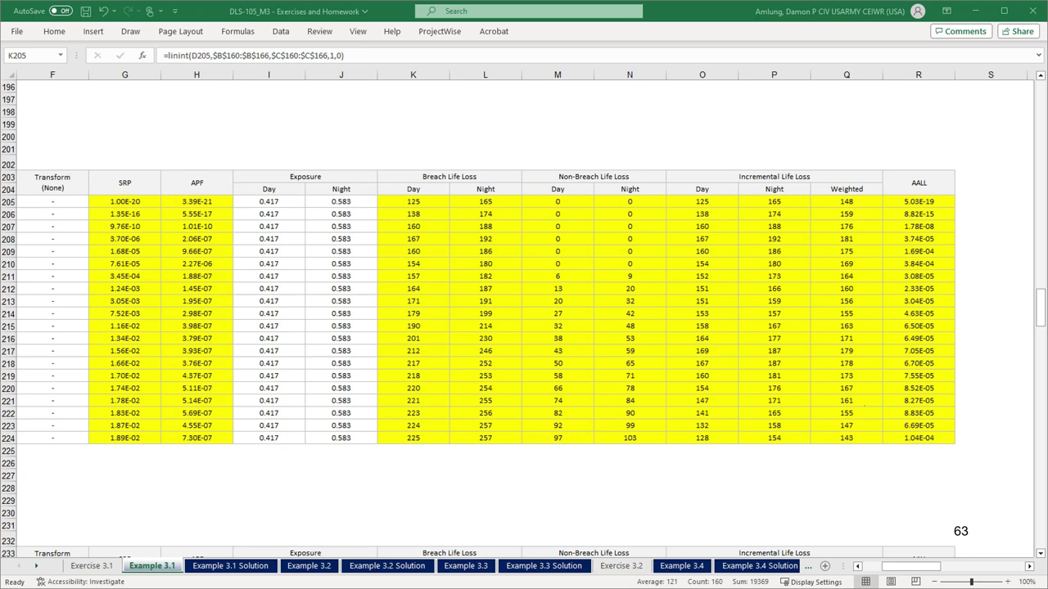
key("Right")
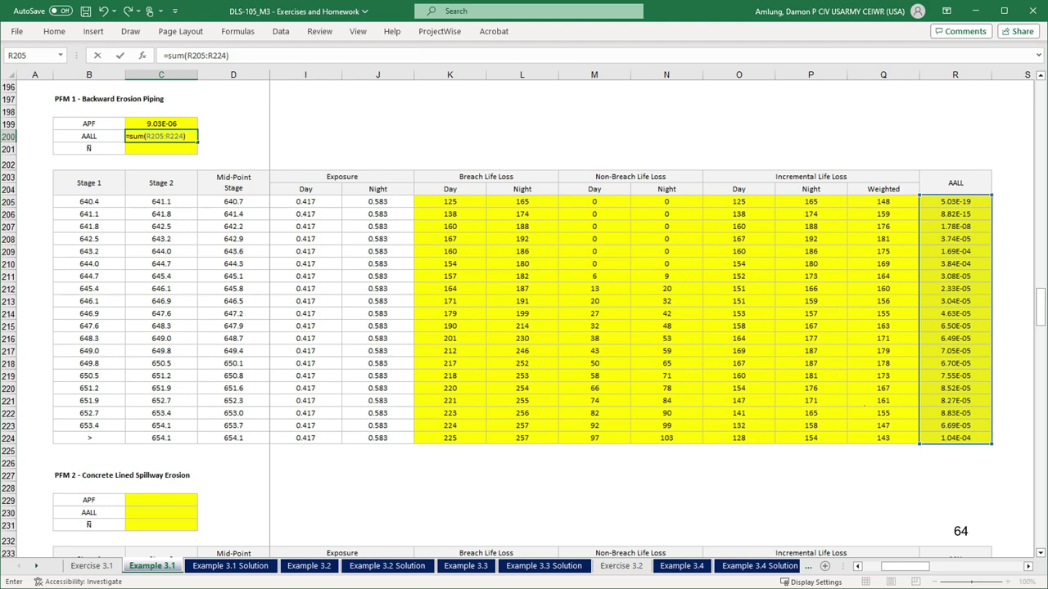
key("Return")
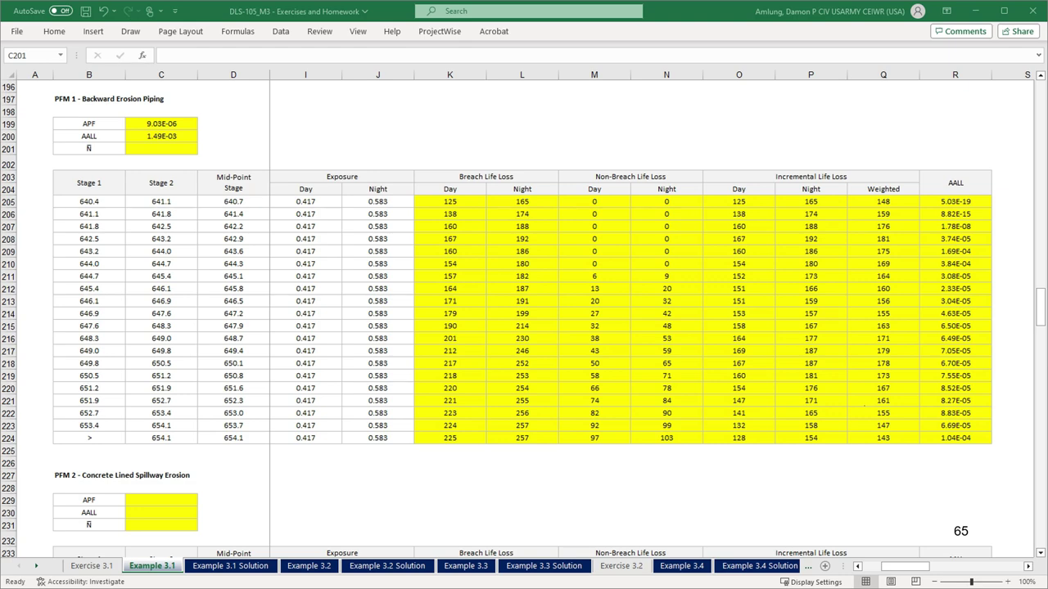
Step: Calculate the PFM 1 average life loss N̄ in C201 as =C200/C199
type("=")
key("Up")
type("/")
key("Up")
key("Up")
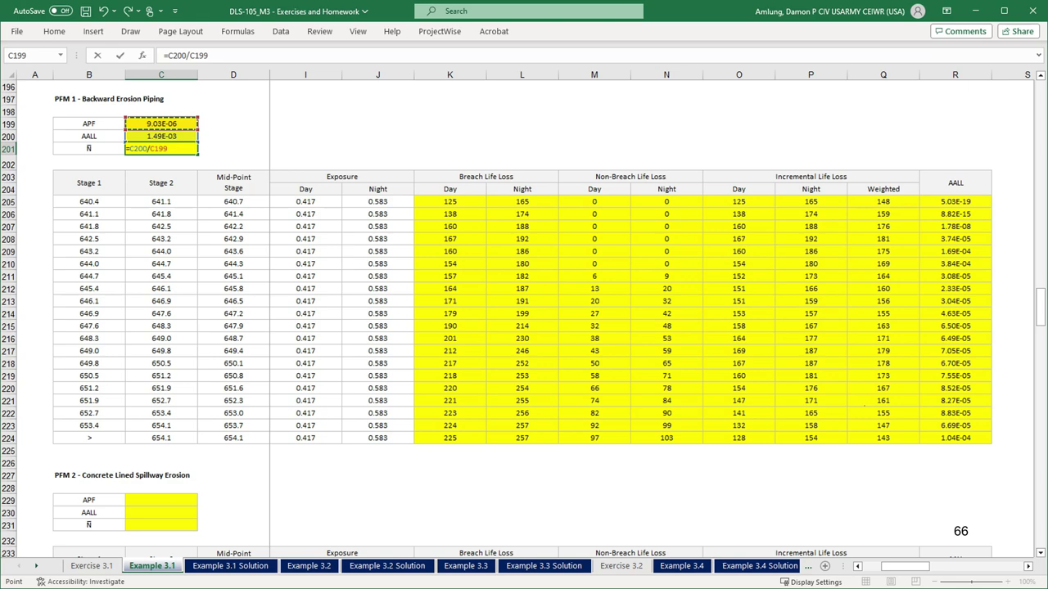
key("Return")
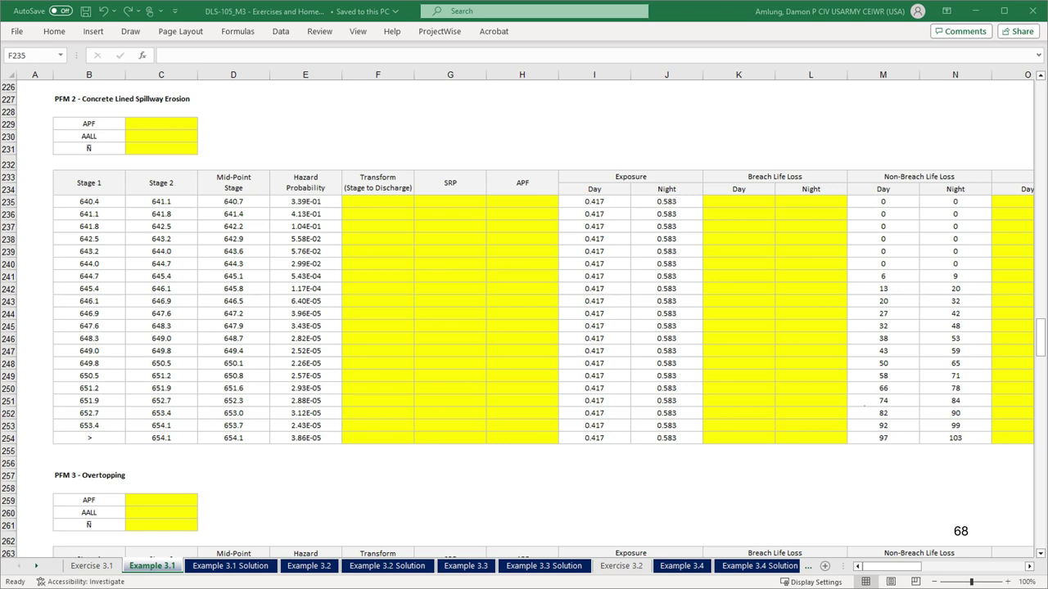
Step: For PFM 2, transform stage to discharge in F235 with =linlogint(D235,$D$116:$AB$116,$D$117:$AB$117,1,0) and interpolate SRP in G235 with =loglogint(F235,$E$140:$E$145,$F$140:$F$145,1,0)
key("Right")
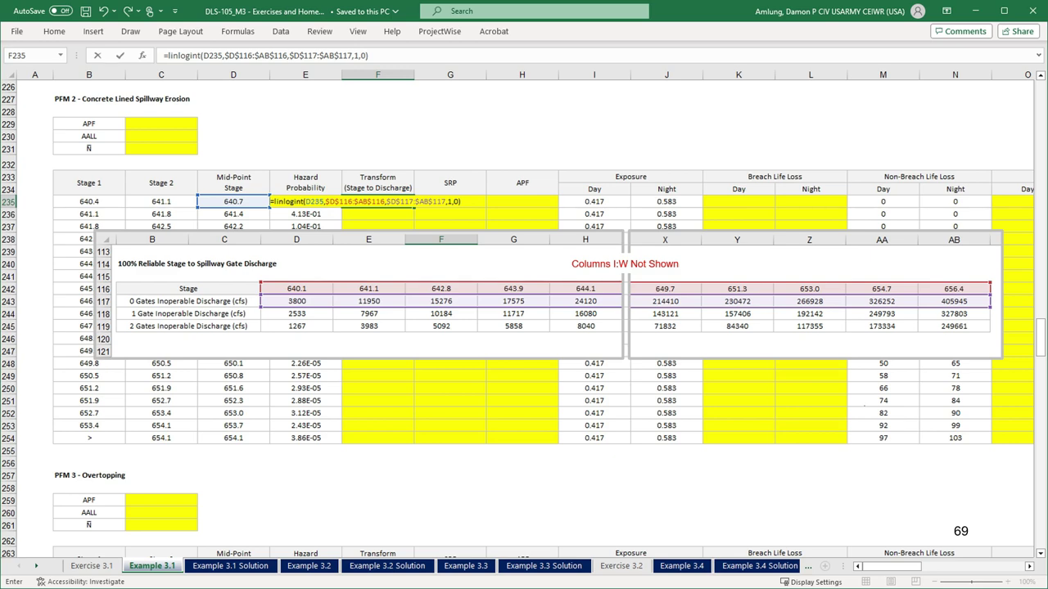
key("Return")
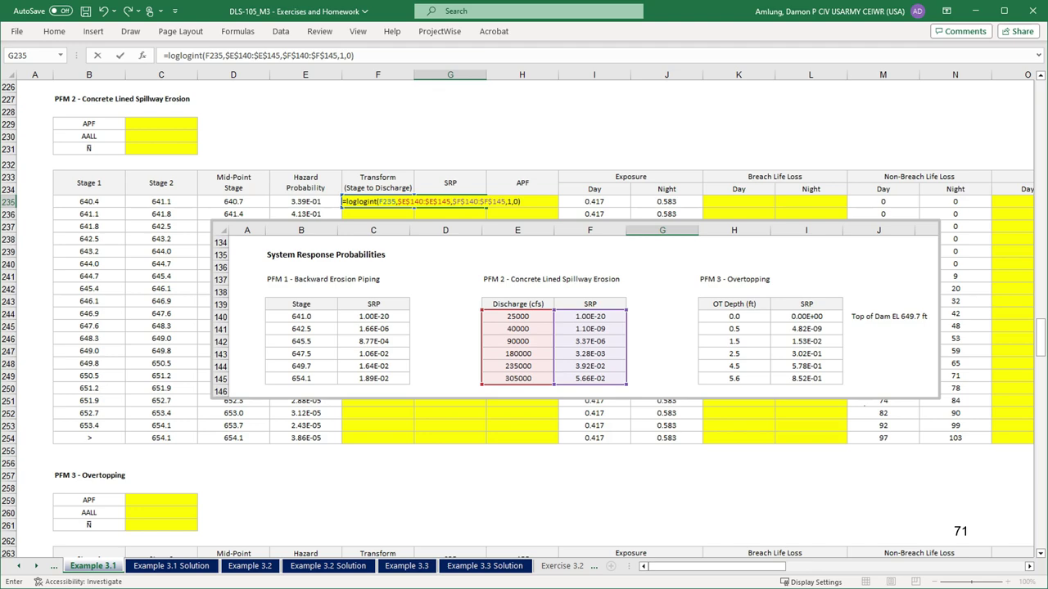
key("Return")
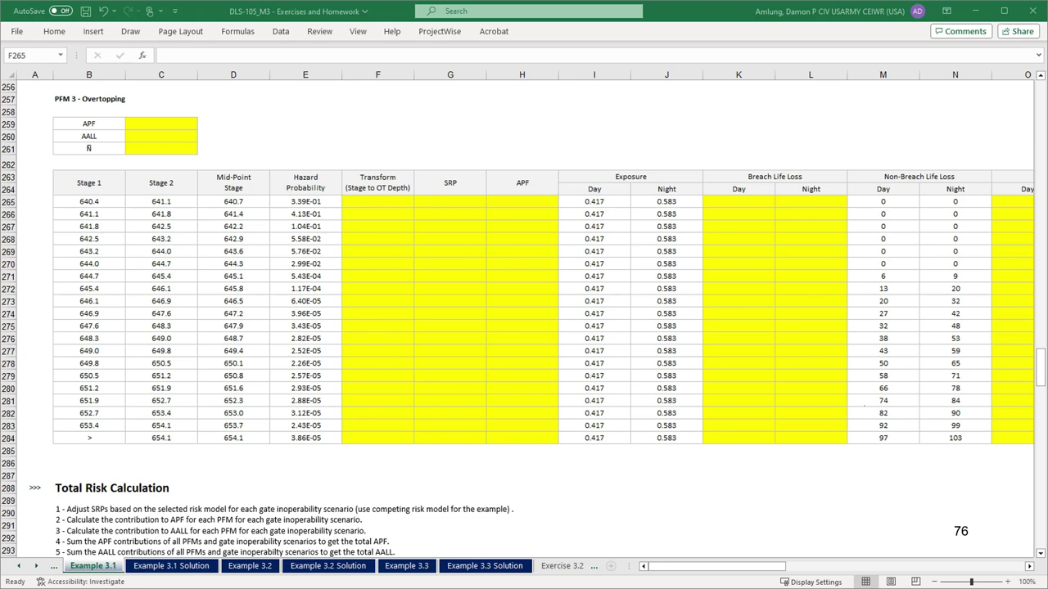
Step: Fill the PFM 3 overtopping depths with 0 for mid-point stages below 649.7 and =D278-649.7 from F278 down
type("=if(D265<649.7,0,D265-649.7)")
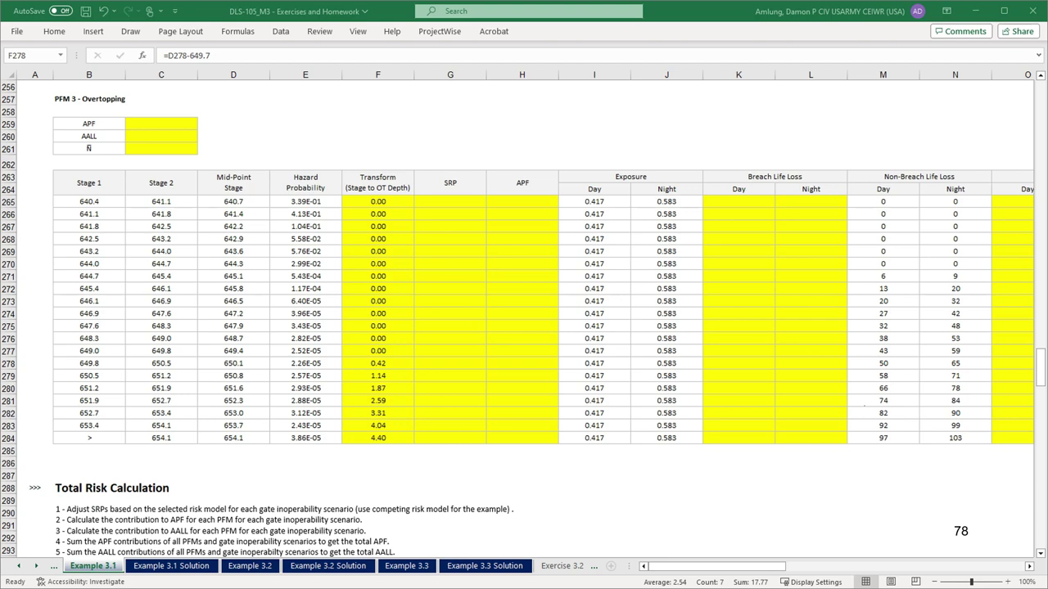
Step: Interpolate the PFM 3 SRP in G265 with =linint(F265,$H$140:$H$145,$I$140:$I$145,1,0)
key("Right")
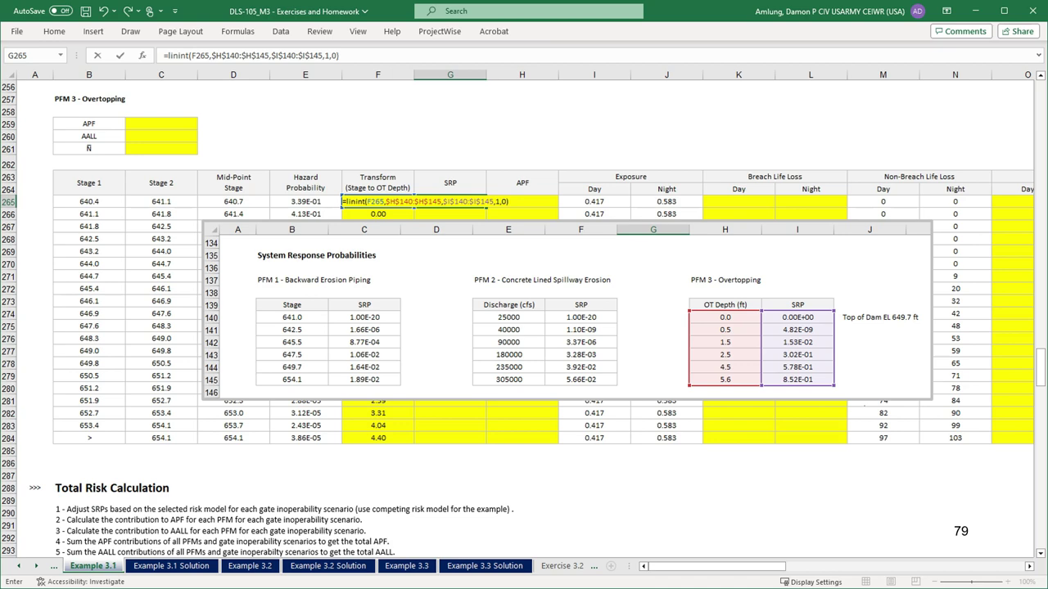
key("Right")
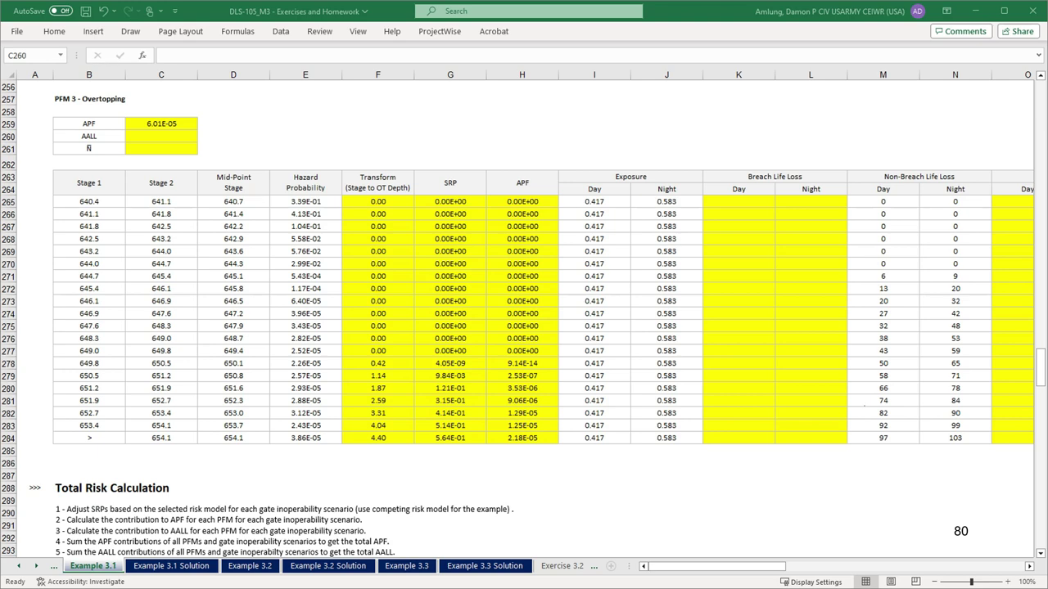
Step: Calculate PFM 1 adjusted SRPs with =G299*0.5*(K299*L299+(1-0)*(1-0)) in M299 and =M299+(G300-G299)*0.5*(K300*L300+K299*L299) in M300
key("Right")
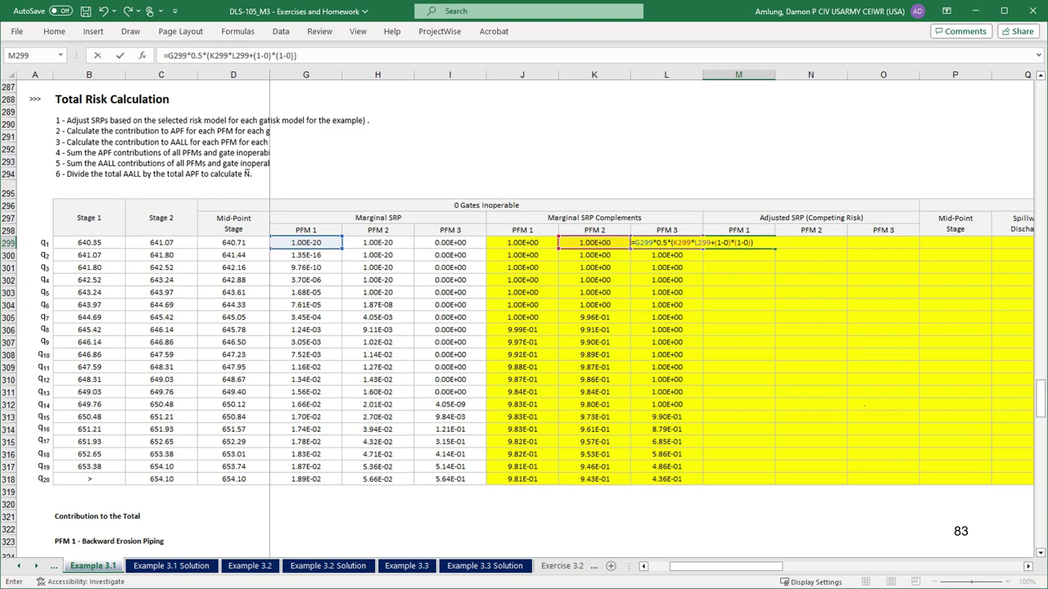
key("Return")
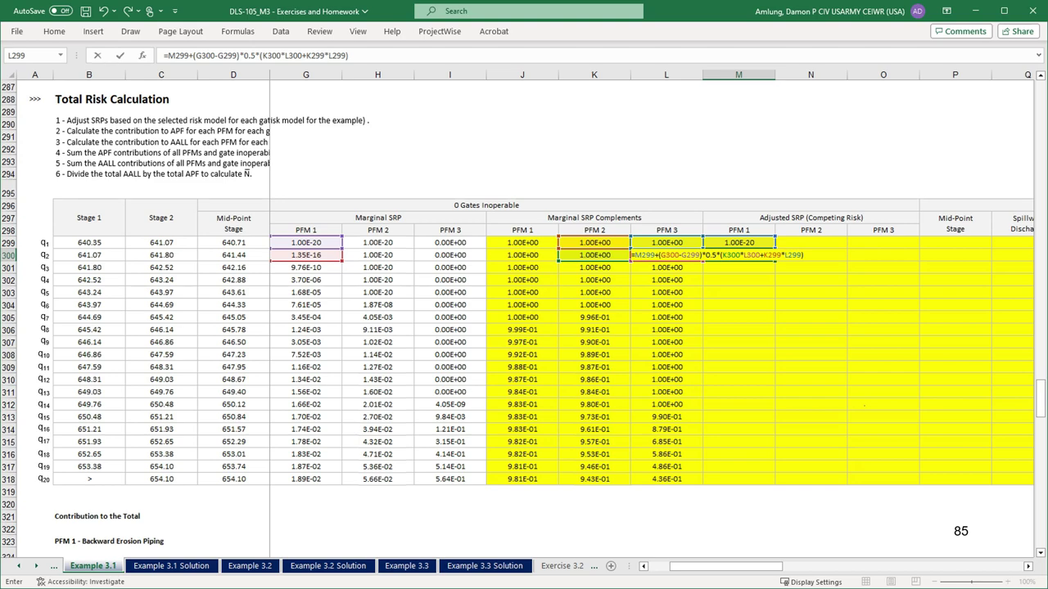
key("ctrl+Return")
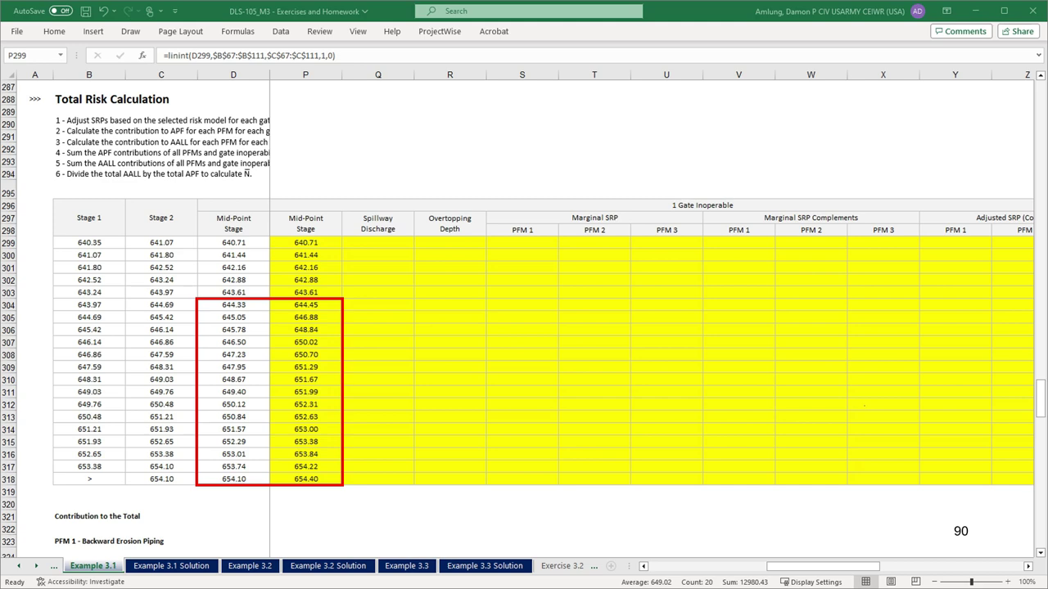
Step: For 1 gate inoperable, fill spillway discharge from Q299 with =linlogint(D299,$D$116:$AB$116,$D$118:$AB$118,1,0) and enter overtopping depth =if(P299<649.7,0,P299-649.7) in R299
key("Right")
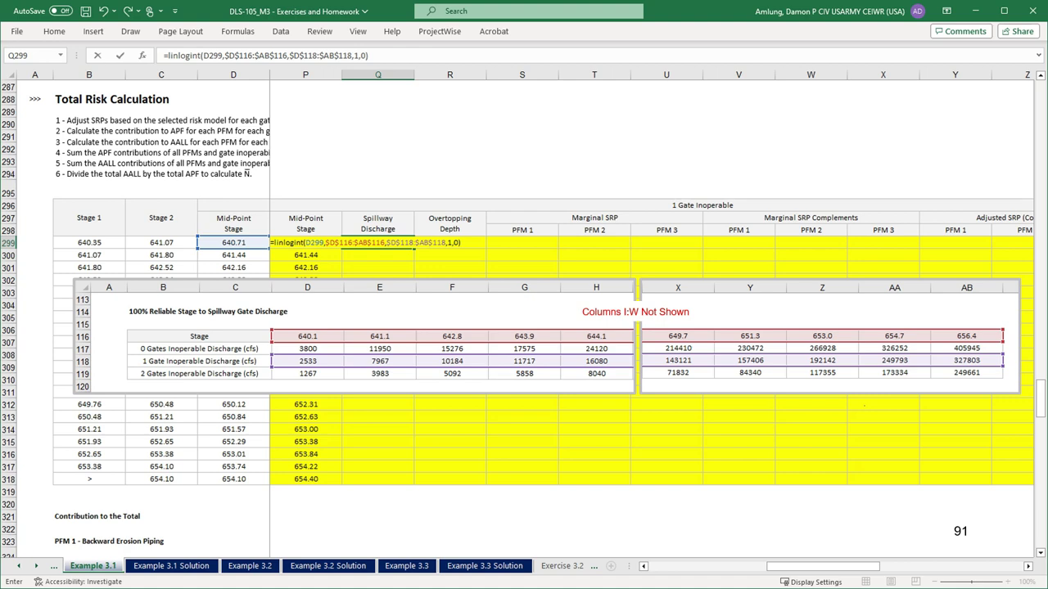
key("ctrl+Return")
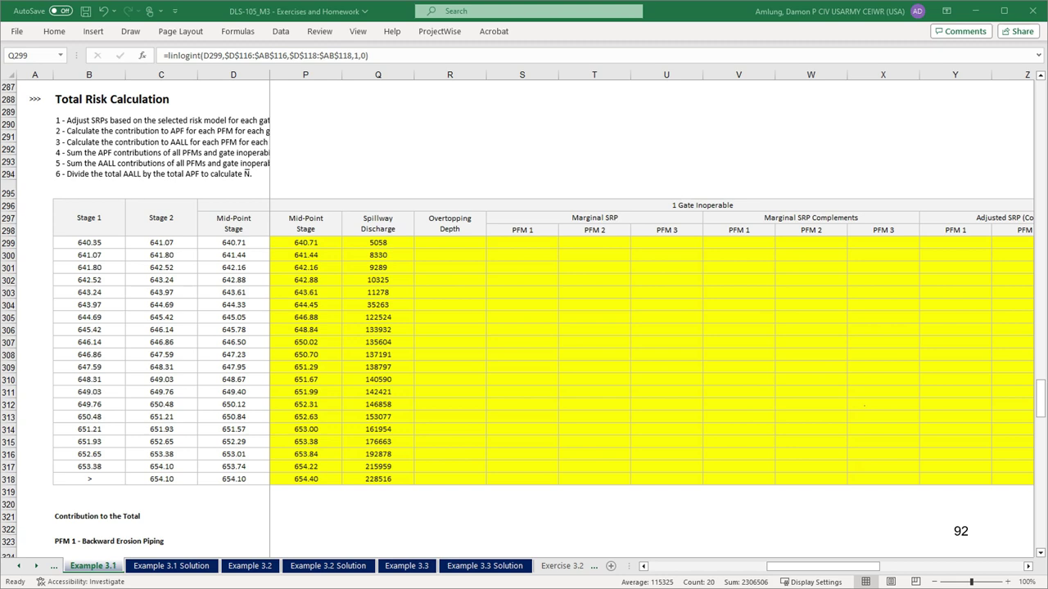
left_click(449, 242)
type("=if(P299<649.7,0,P299-649.7)")
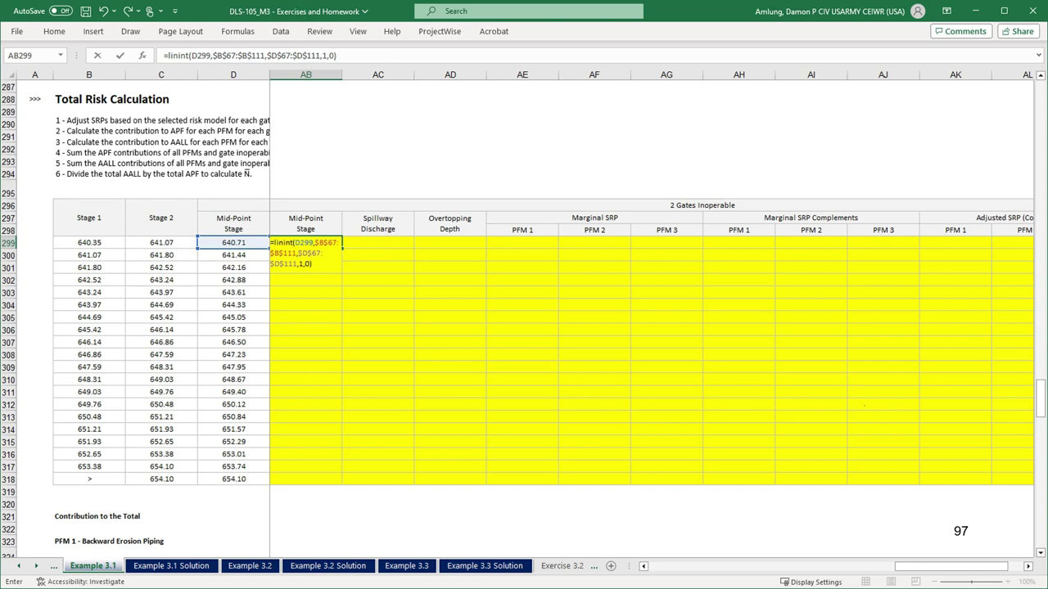
Step: For 2 gates inoperable, interpolate mid-point stage in AB299 with =linint(D299,$B$67:$B$111,$D$67:$D$111,1,0) and fill discharge from AC299 with =linlogint(D299,$D$116:$AB$116,$D$119:$AB$119,1,0)
key("Tab")
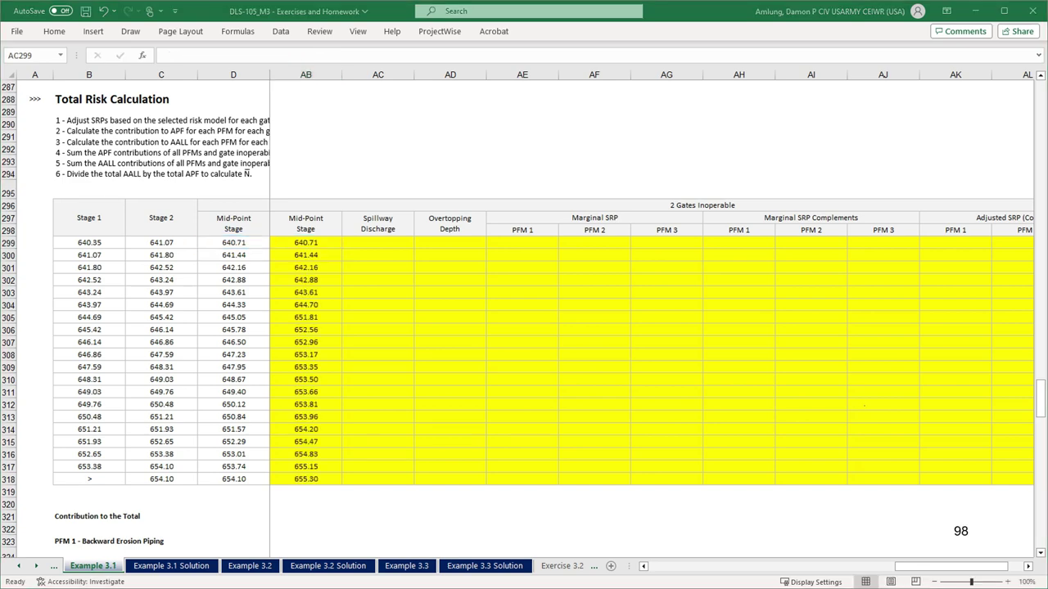
type("=linlogint(D299,$D$116:$AB$116,$D$119:$AB$119,1,0)")
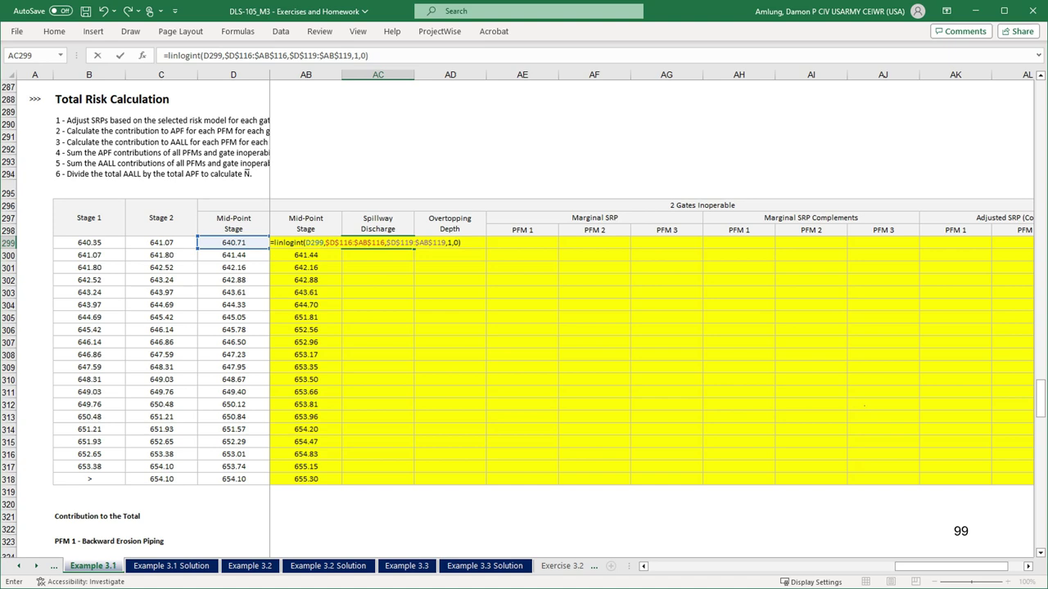
key("ctrl+Return")
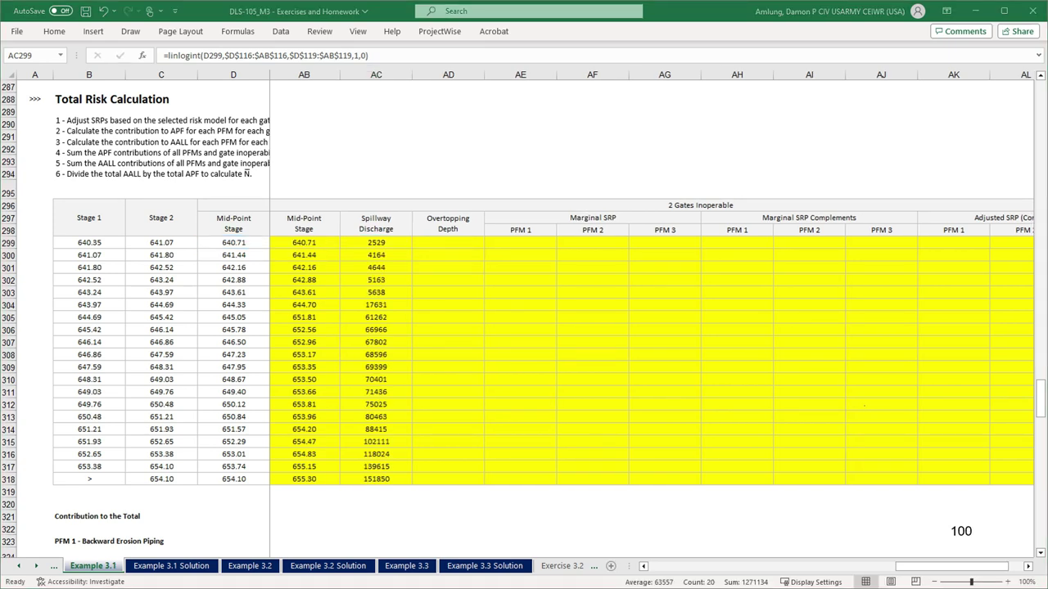
Step: Enter the 2 gates inoperable overtopping depth in AD299 as =if(AB299<649.7,0,AB299-649.7)
left_click(449, 242)
type("=if(AB299<649.7,0,AB299-649.7)")
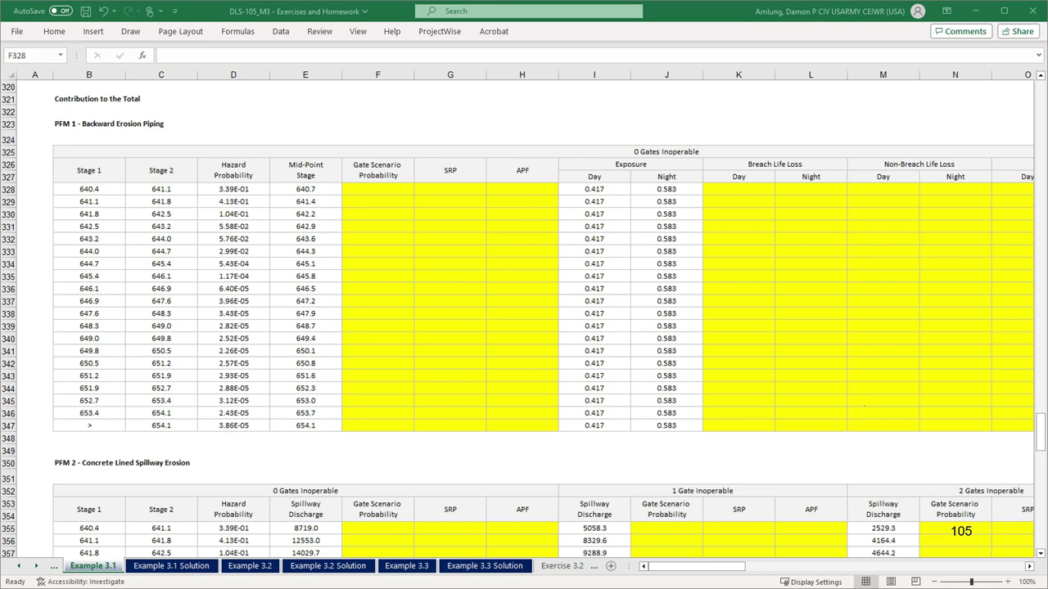
Step: Fill the PFM 1 gate scenario probability for 0 gates inoperable in F328:F347 with =$D$130
type("=$D$130")
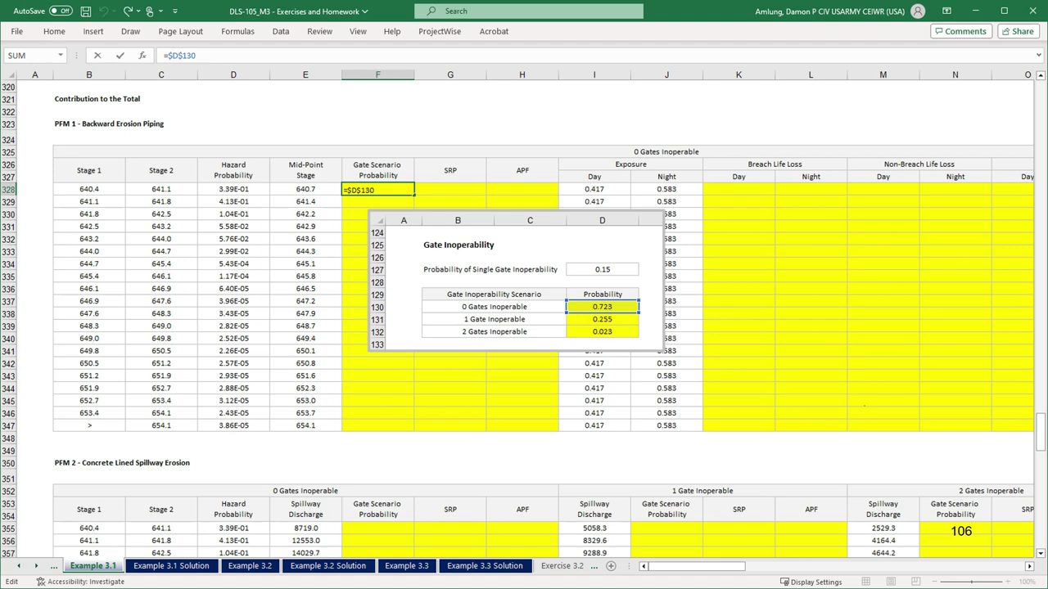
key("ctrl+Return")
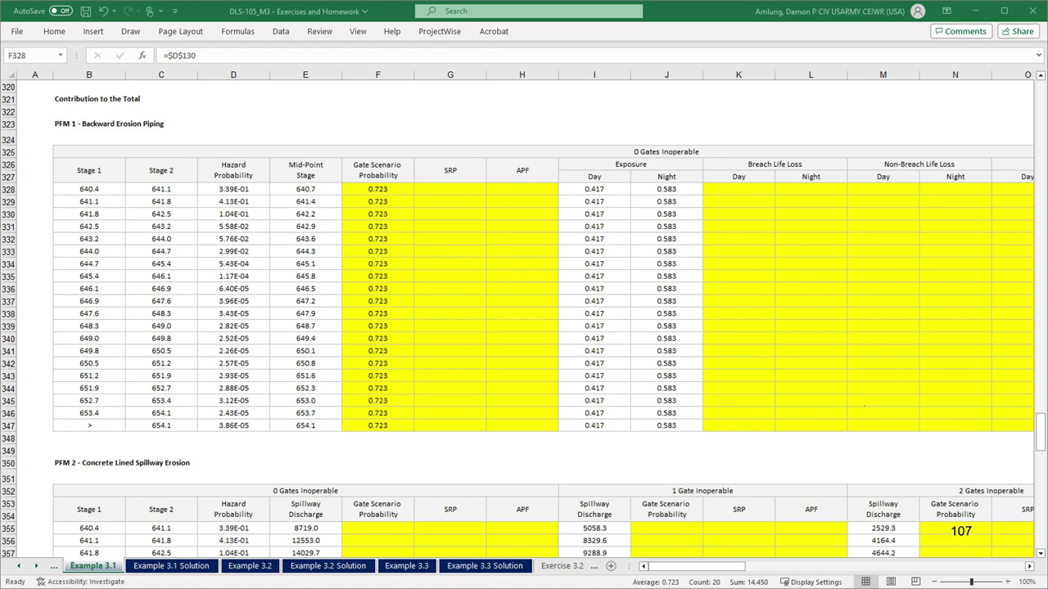
Step: Link the PFM 1 SRP in G328 to the adjusted SRP with =M299 and calculate the APF in H328 as =D328*F328*G328
left_click(450, 188)
type("=")
scroll(524, 311, "up", 8)
left_click(882, 142)
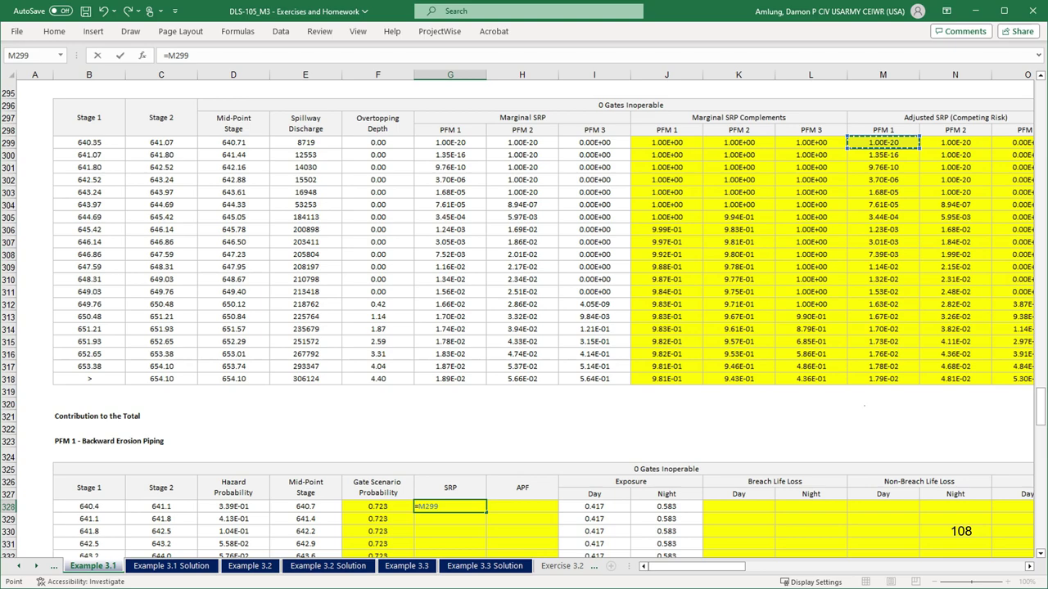
key("Return")
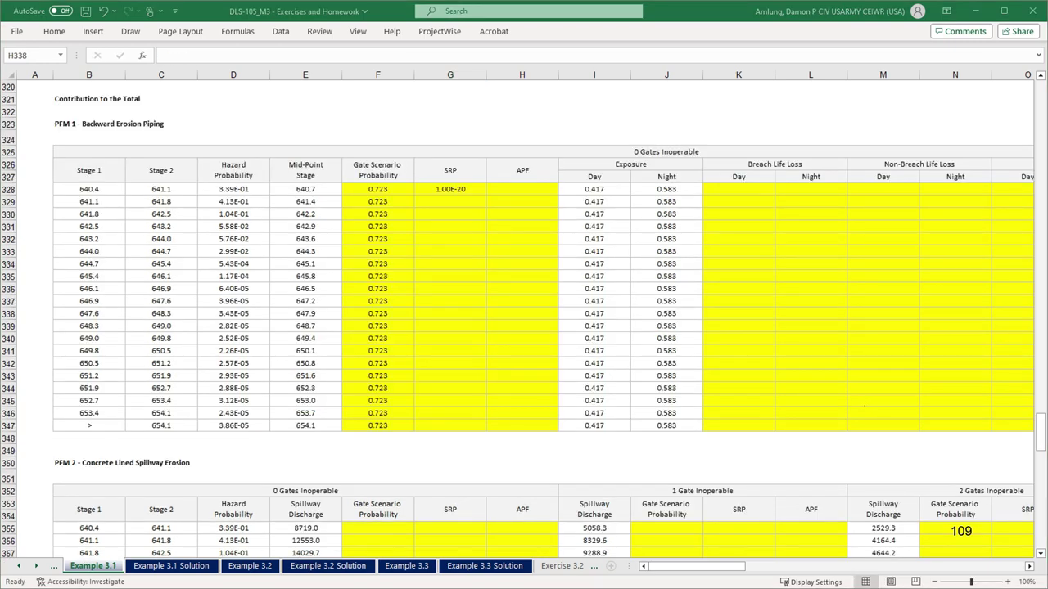
type("=D328*F328*G328")
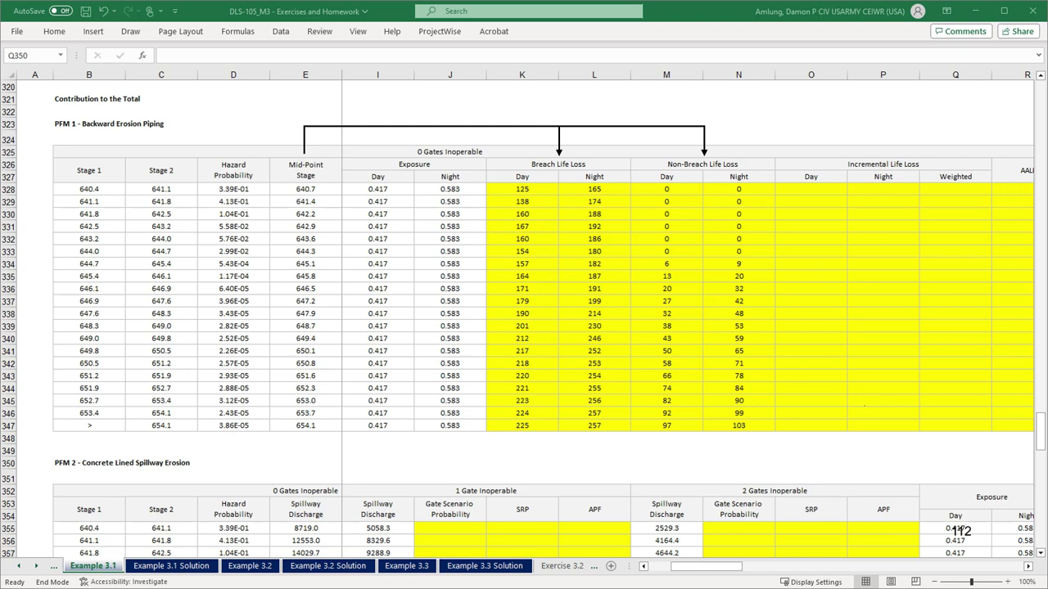
Step: For PFM 1 with 1 gate inoperable, set the gate scenario probability in T328 to =$D$131 and the SRP in U328 to =Y299
key("Right")
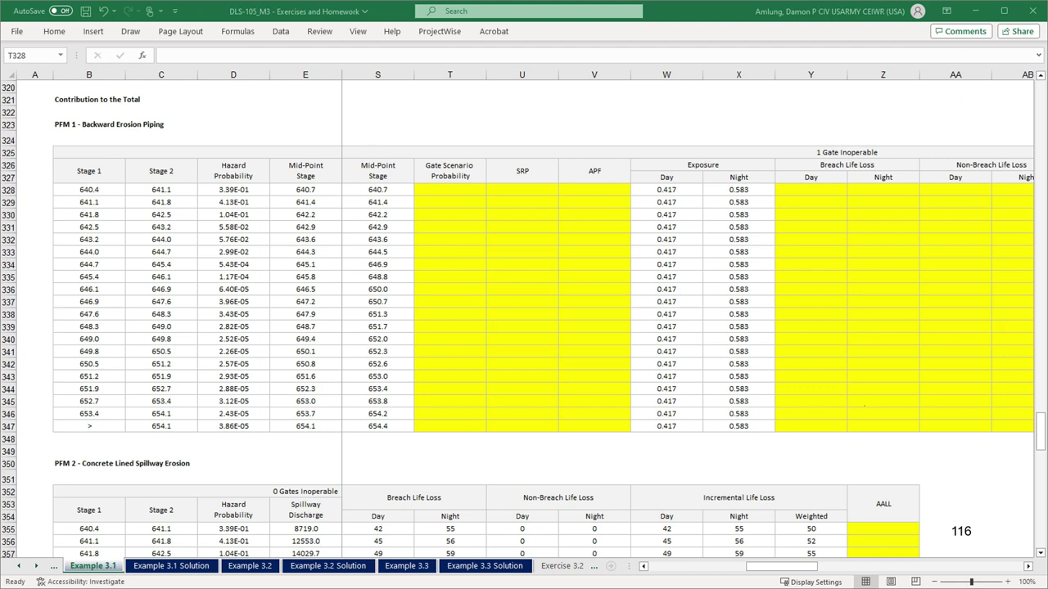
type("=$D$131")
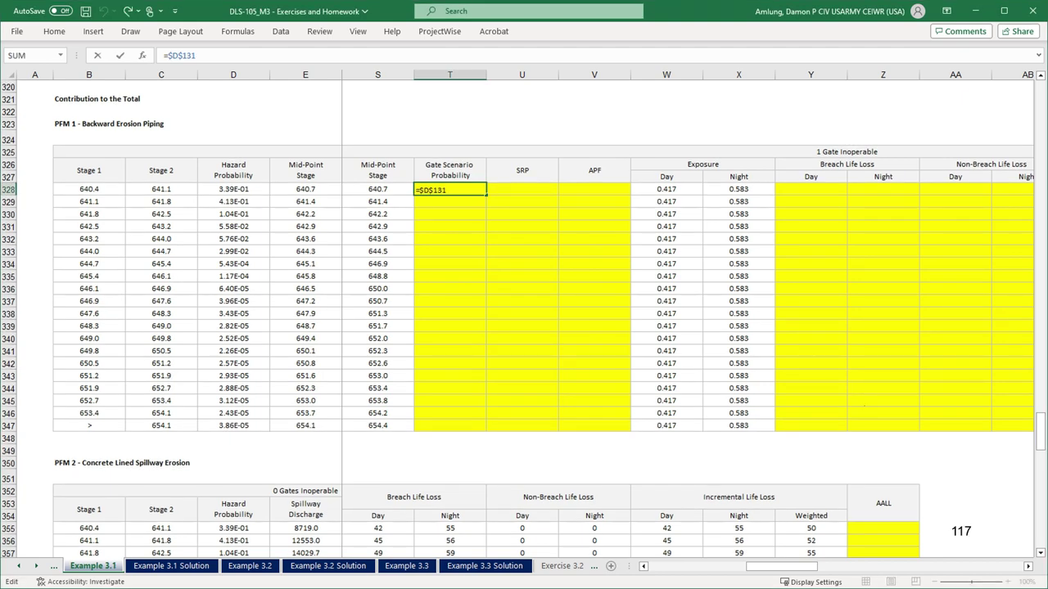
key("Return")
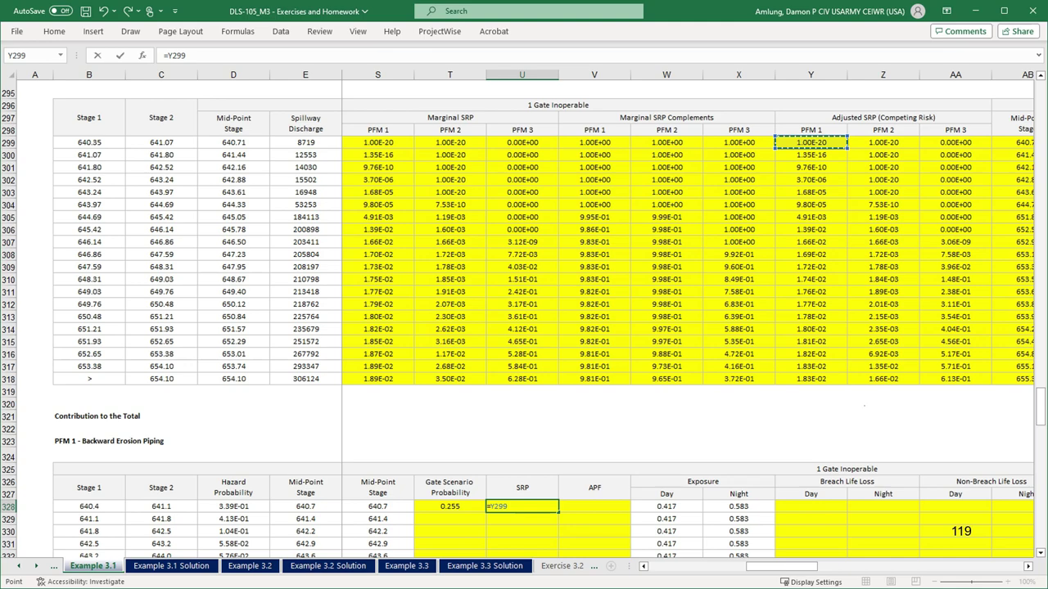
key("Return")
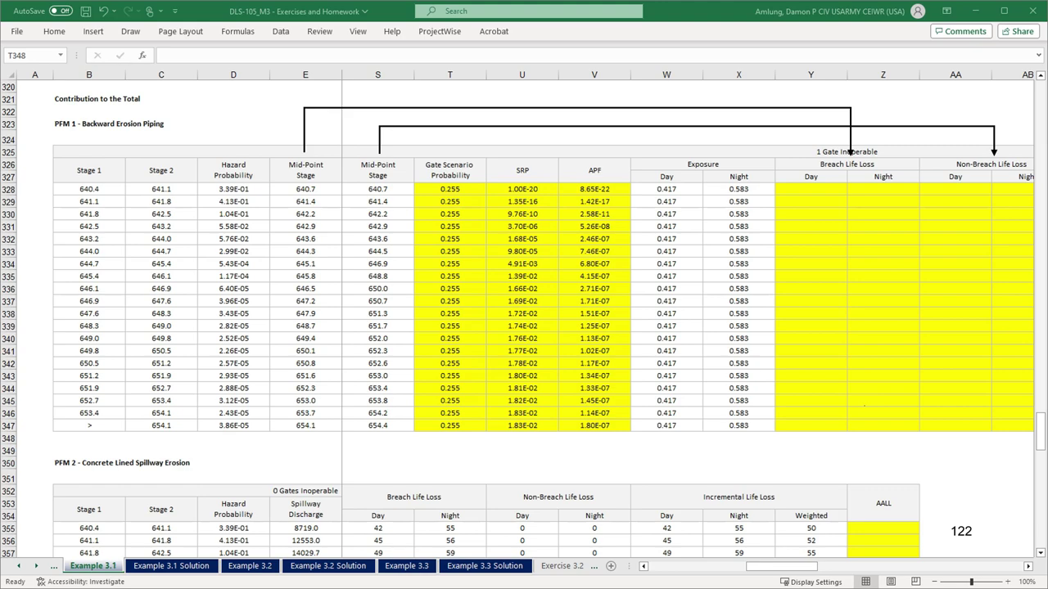
Step: Review the PFM 1 SRP, APF and life loss columns for the 1 gate and 2 gates inoperable scenarios
key("Right")
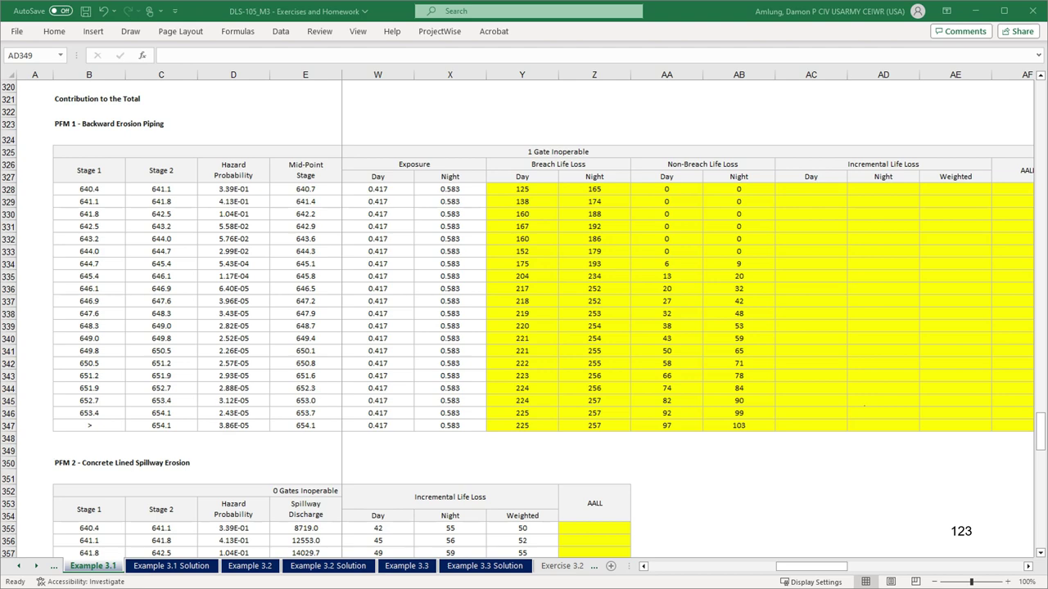
key("Right")
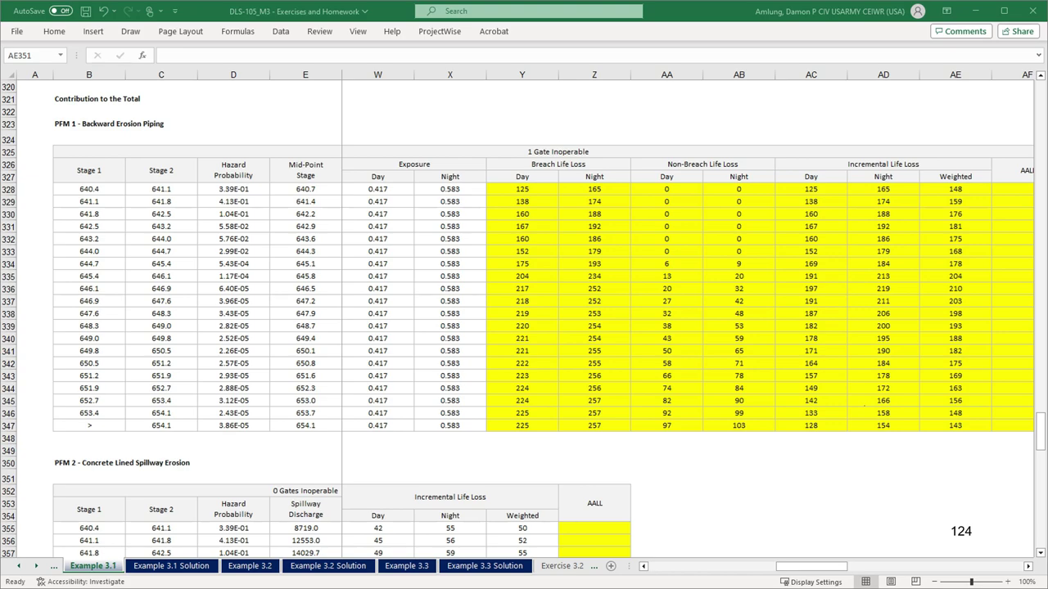
key("Right")
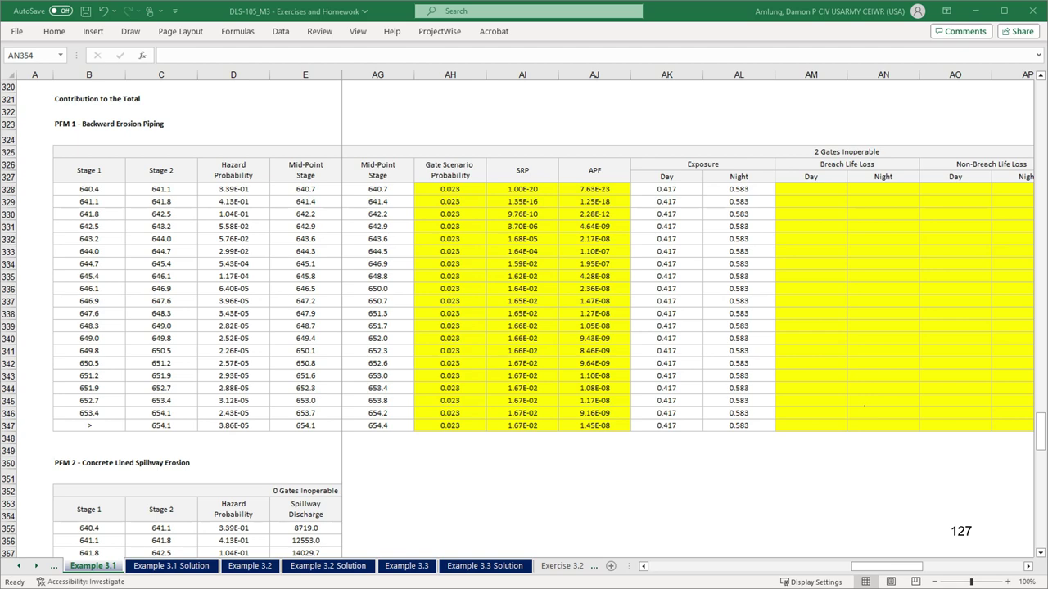
key("Right")
key("Right")
key("Right")
key("Right")
key("Right")
key("Right")
key("Right")
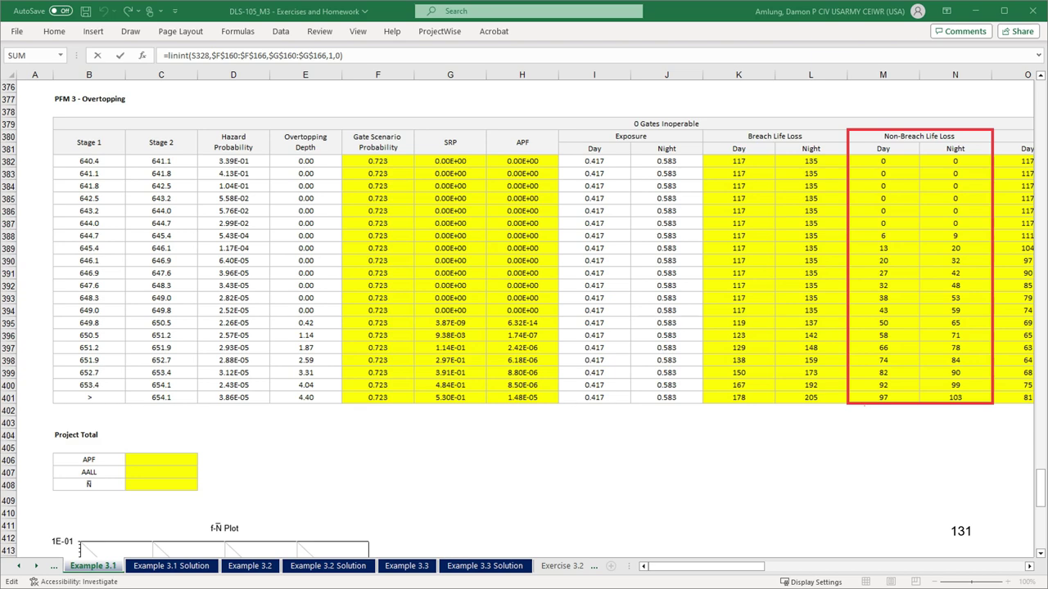
Step: Examine the PFM 3 non-breach life loss columns across the gate inoperability scenarios and the project total APF
key("Page_Down")
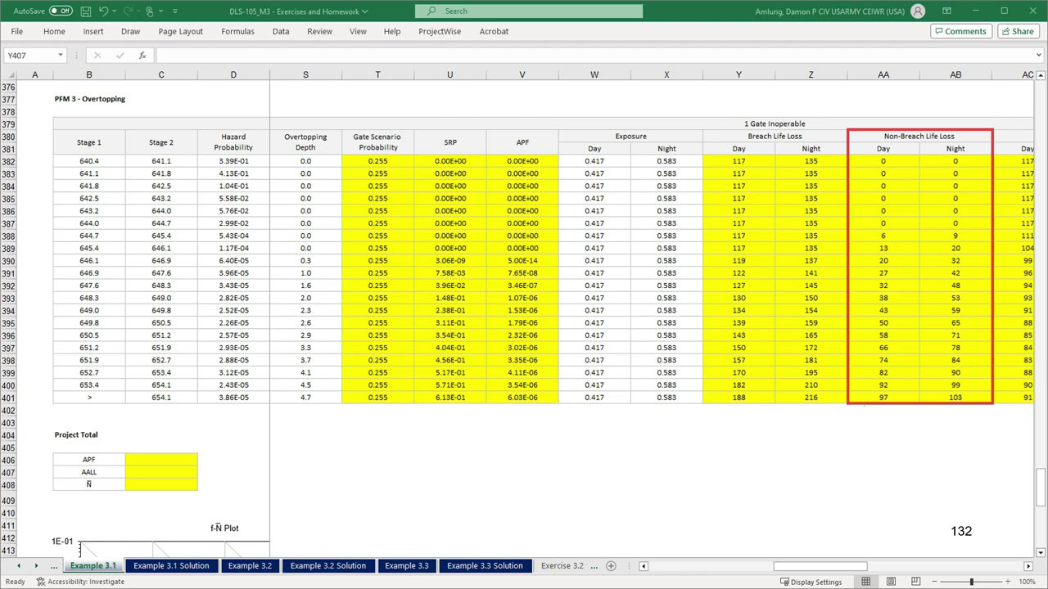
key("Page_Down")
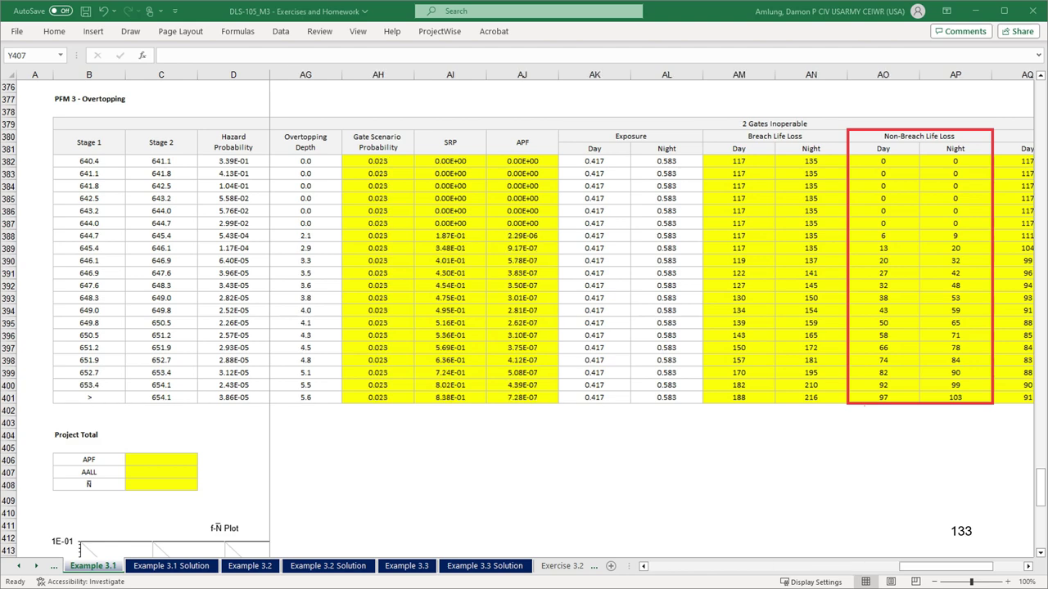
key("Page_Down")
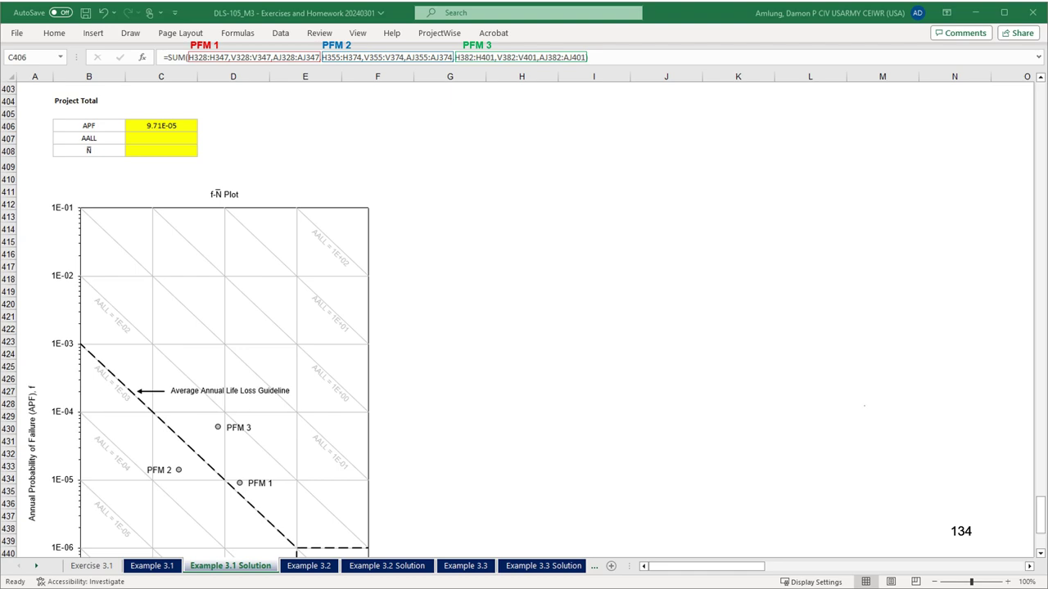
Step: Compare the project total risk including gate inoperability with the 100% gate reliability case
key("Right")
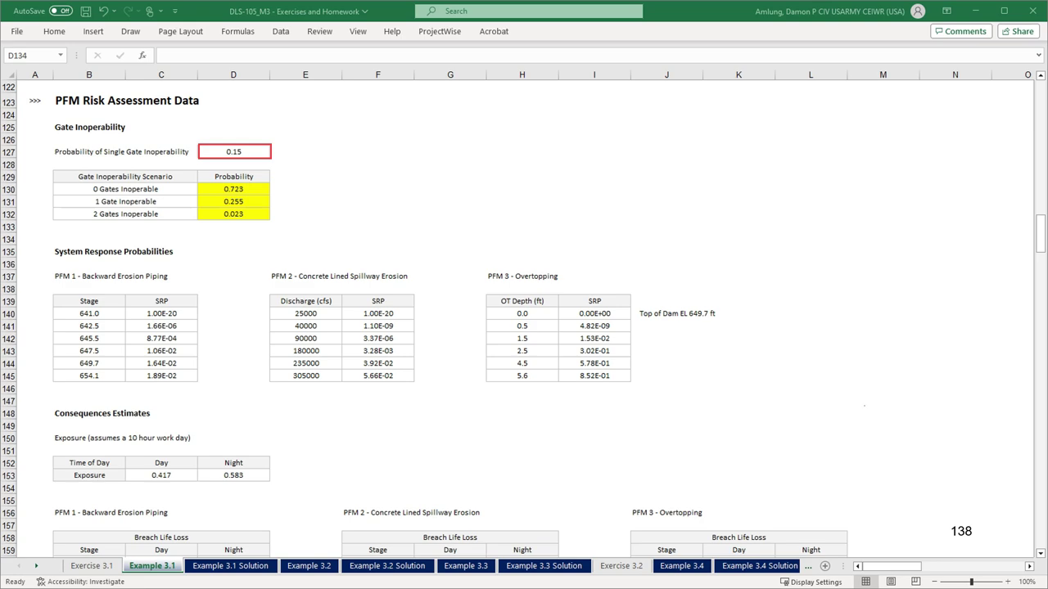
key("Right")
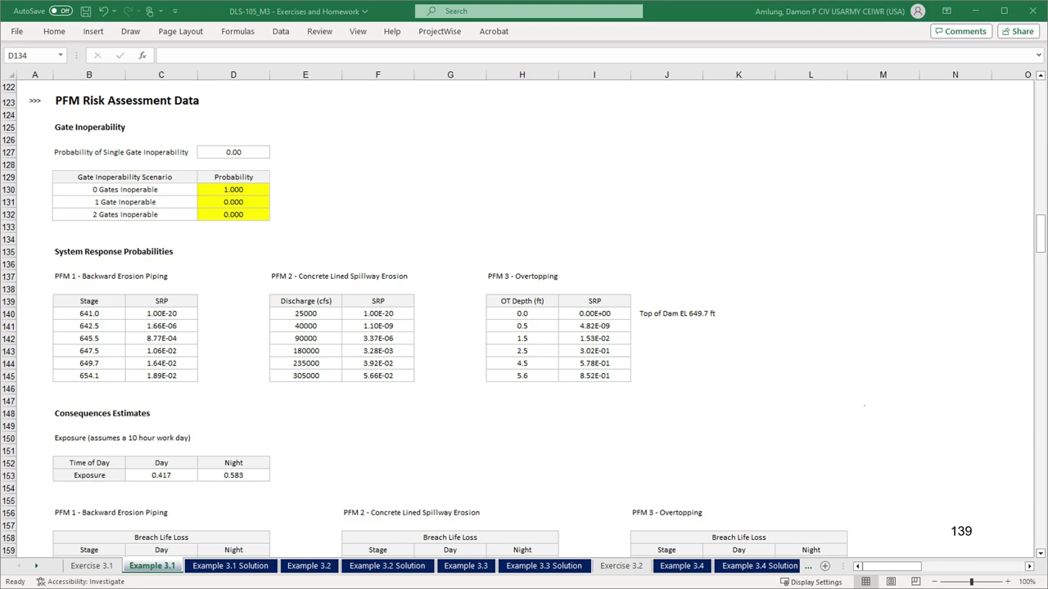
key("Right")
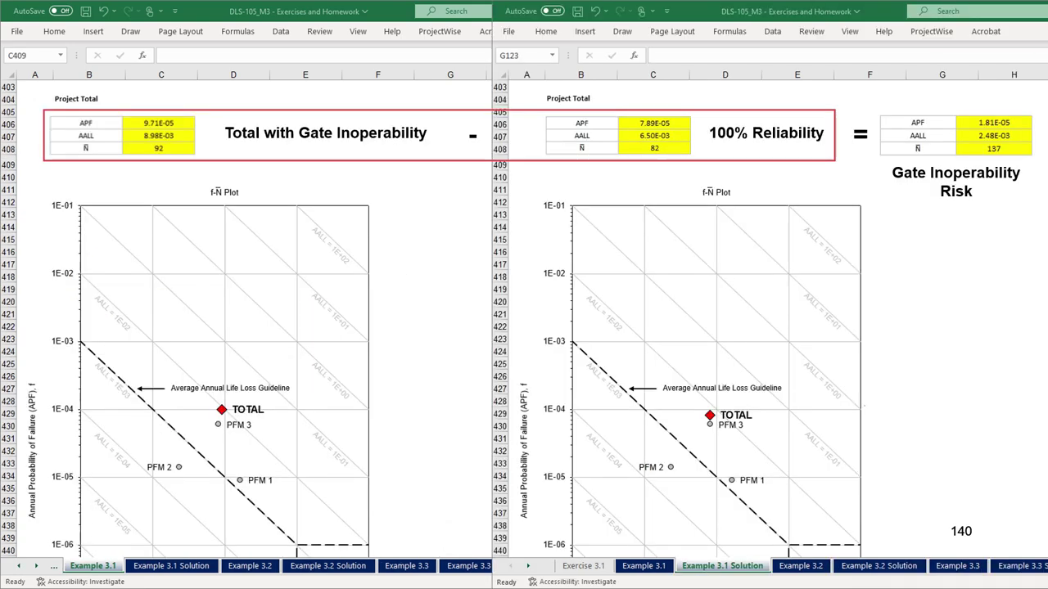
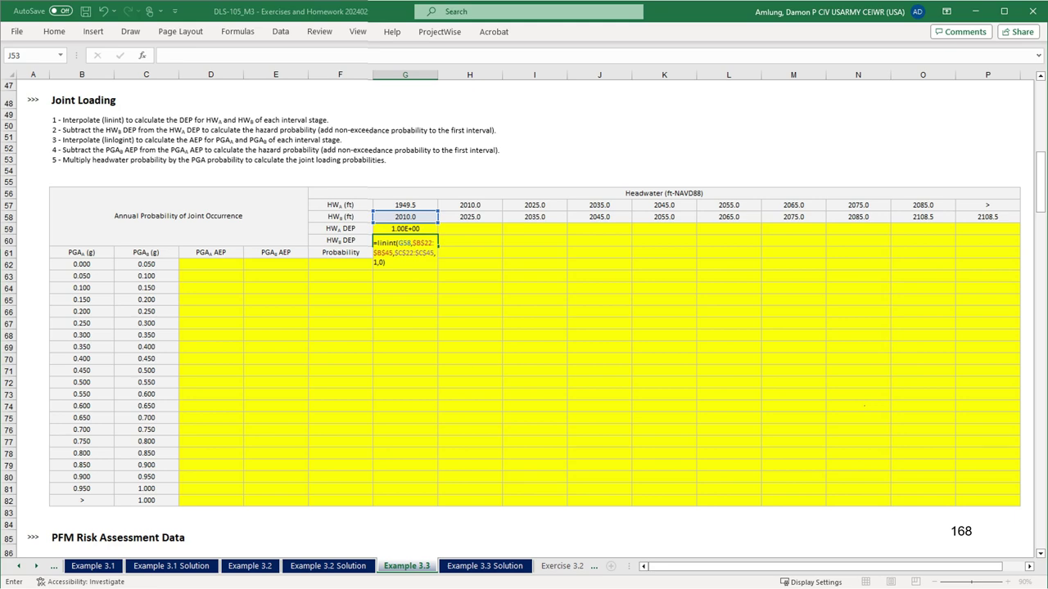
Step: In the Example 3.3 joint loading table, interpolate the HWB DEP in G60 with =linint(G58,$B$22:$B$45,$C$22:$C$45,1,0) and calculate the probability in G61 as =G59-G60
key("Return")
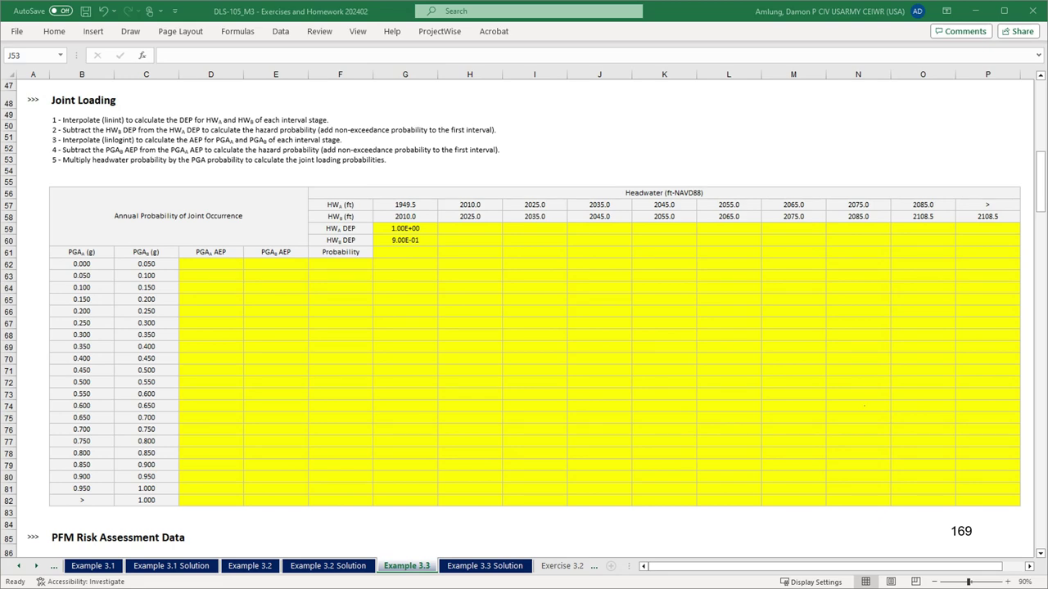
type("=G59-G60")
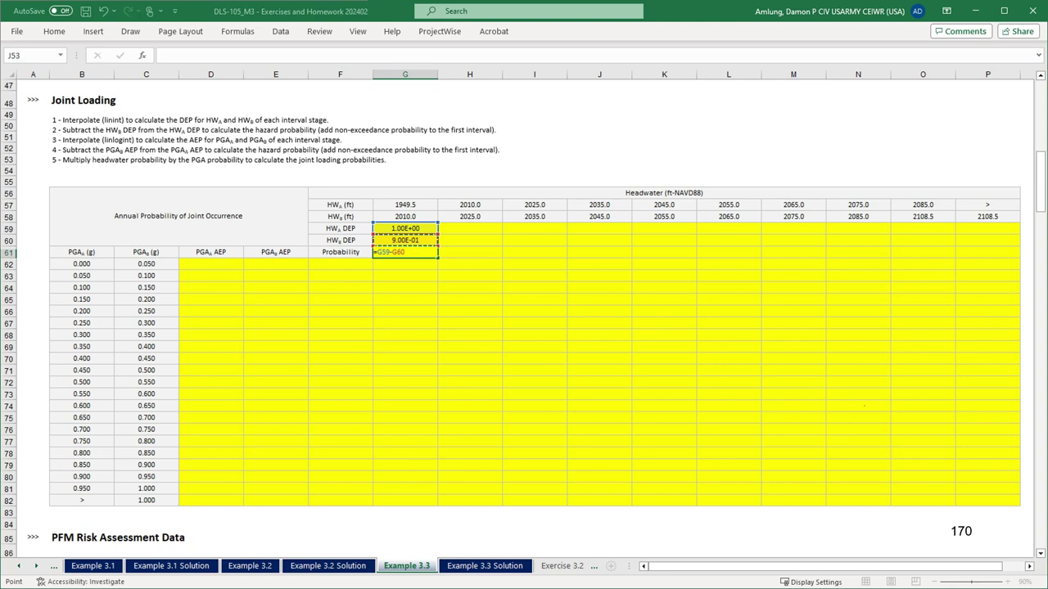
key("Return")
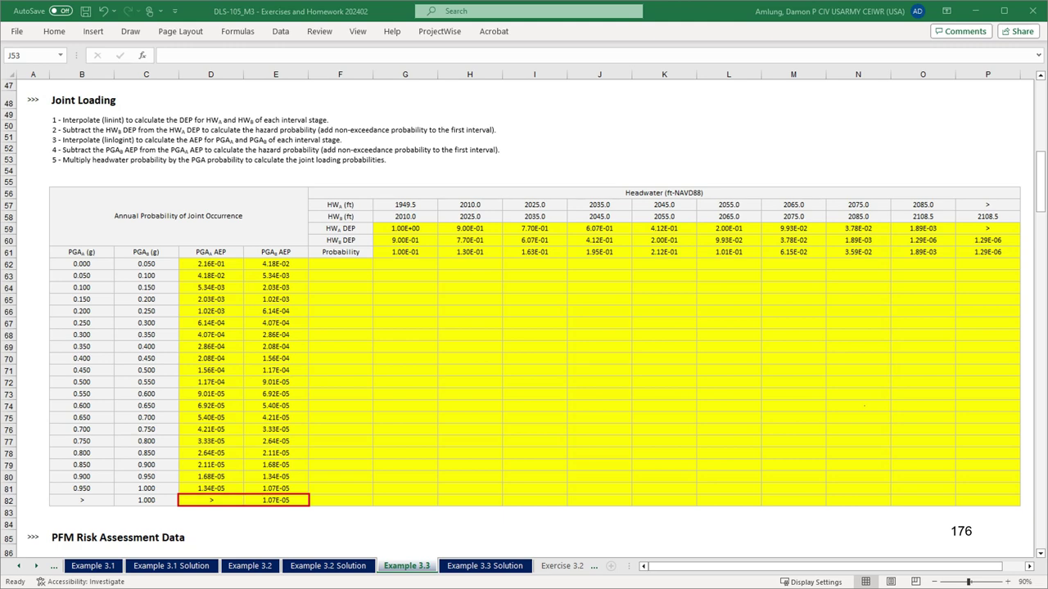
Step: Calculate the PGA interval probabilities with =D62-E62+1-D62 in F62 and =D63-E63 in F63
key("Right")
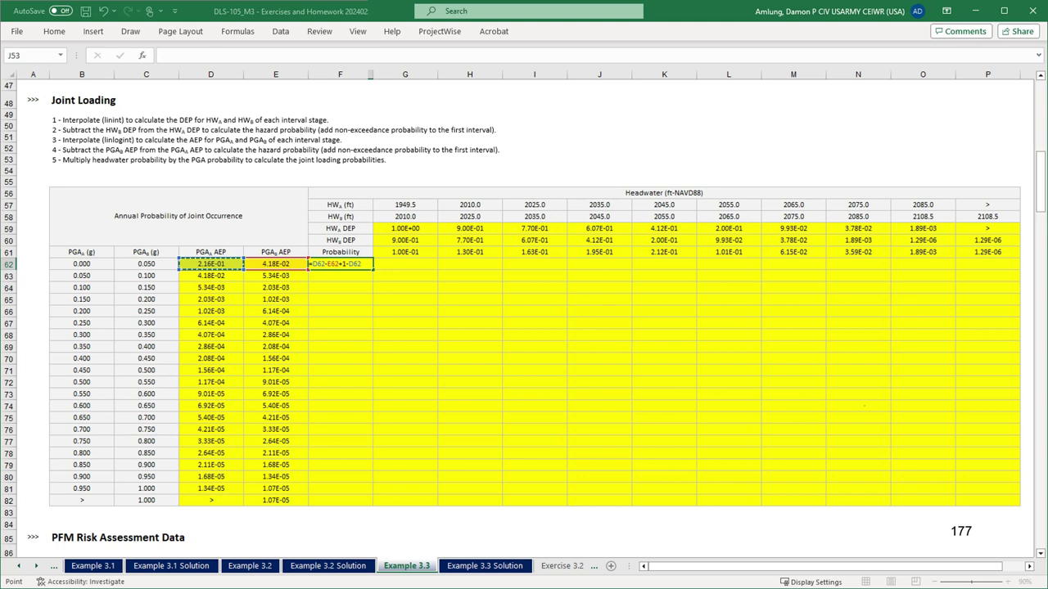
key("Return")
type("=D63-E63")
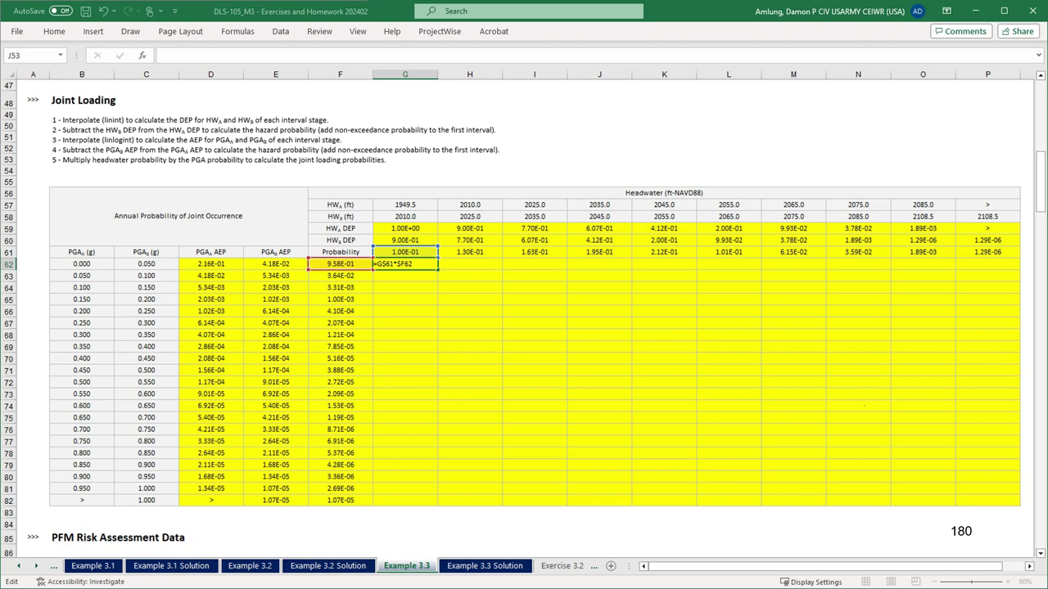
Step: Calculate the Example 3.3 joint loading probabilities from G62 with =G$61*$F62 and the annual probabilities of failure from E162 with =G62*E133
key("ctrl+Return")
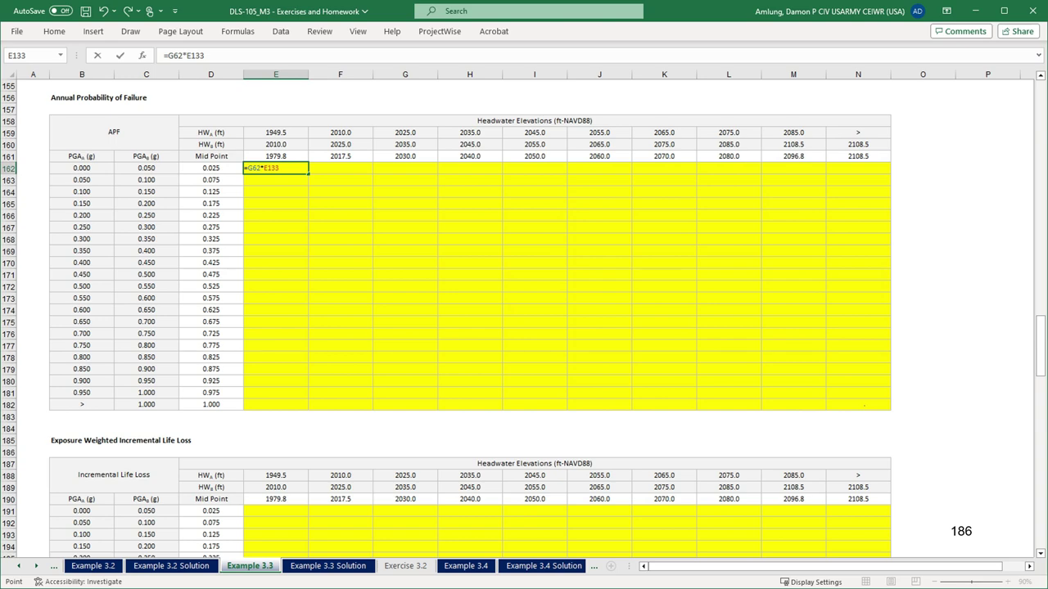
key("ctrl+Return")
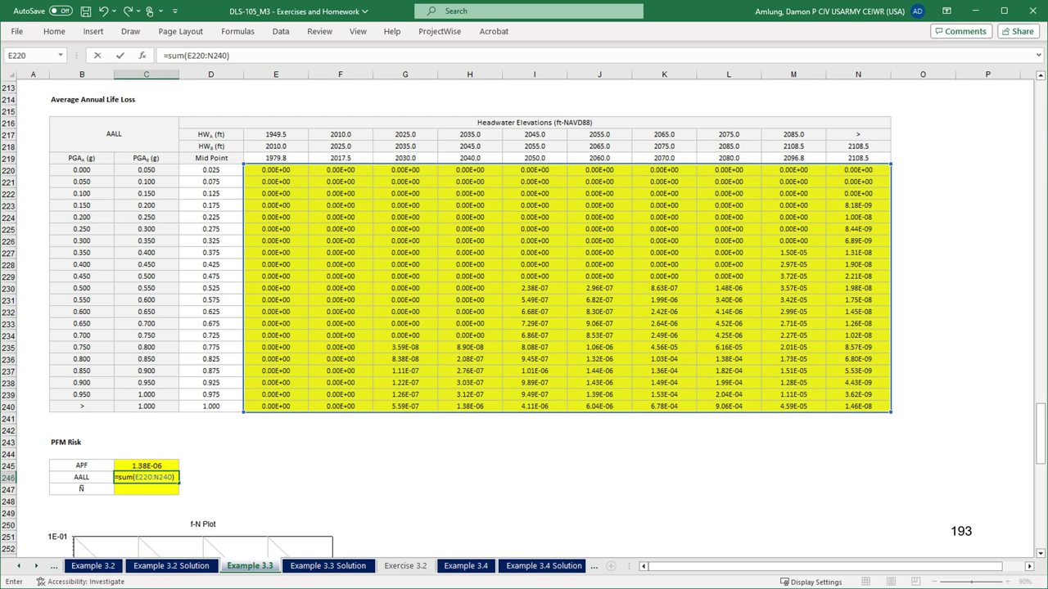
Step: In the PFM Risk table, calculate AALL in C246 with =sum(E220:N240) and N in C247 with =C246/C245
key("Return")
scroll(524, 327, "down", 10)
type("=C246/C245")
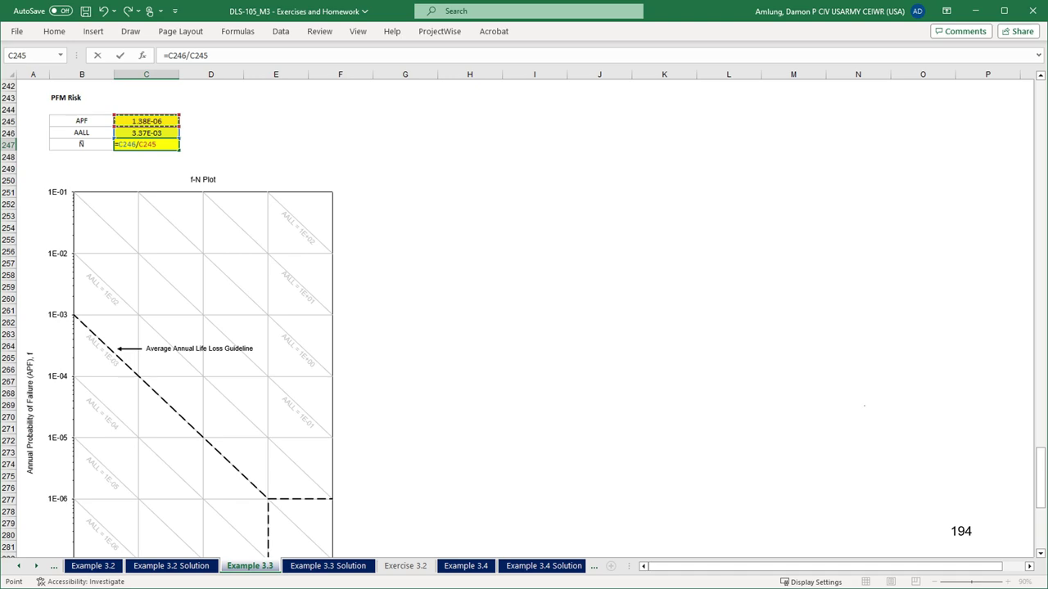
left_click(599, 383)
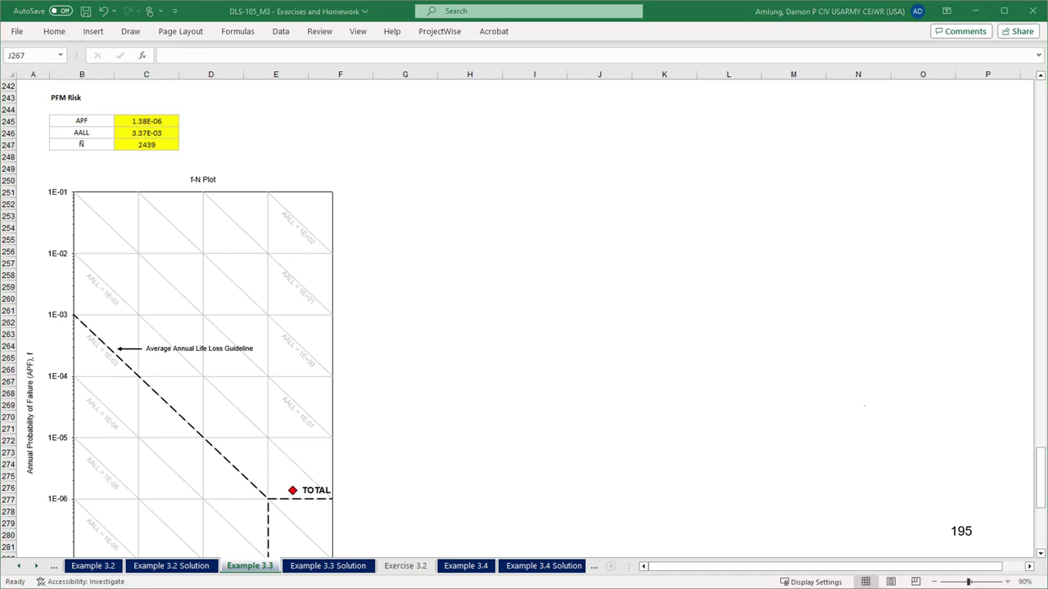
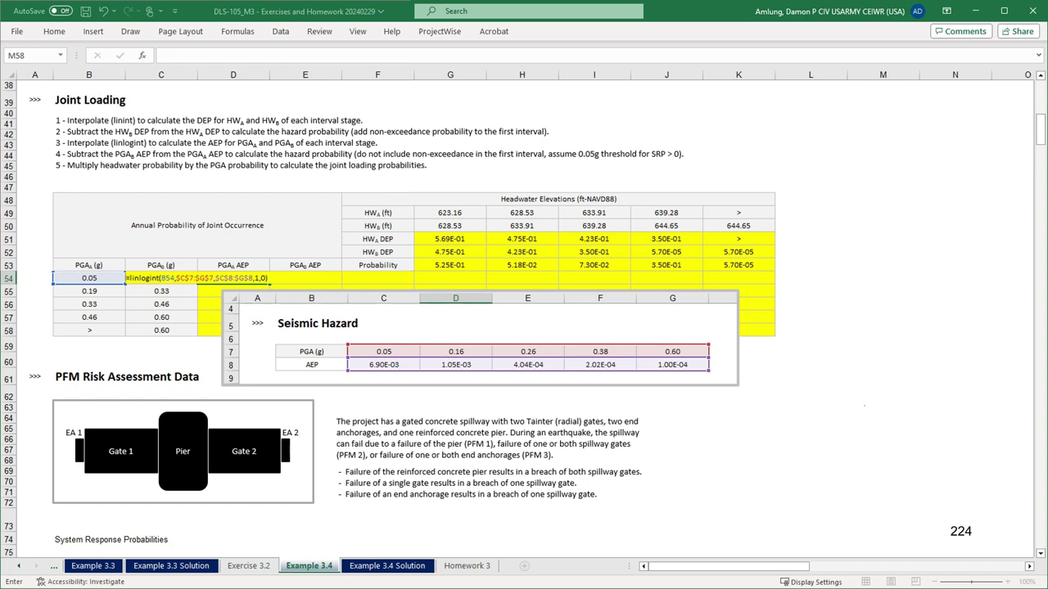
Step: In Example 3.4, interpolate the PGA AEPs in D54 and E54 from B54 and C54 using linlogint over $C$7:$G$7 and $C$8:$G$8 with options 1,0
key("Right")
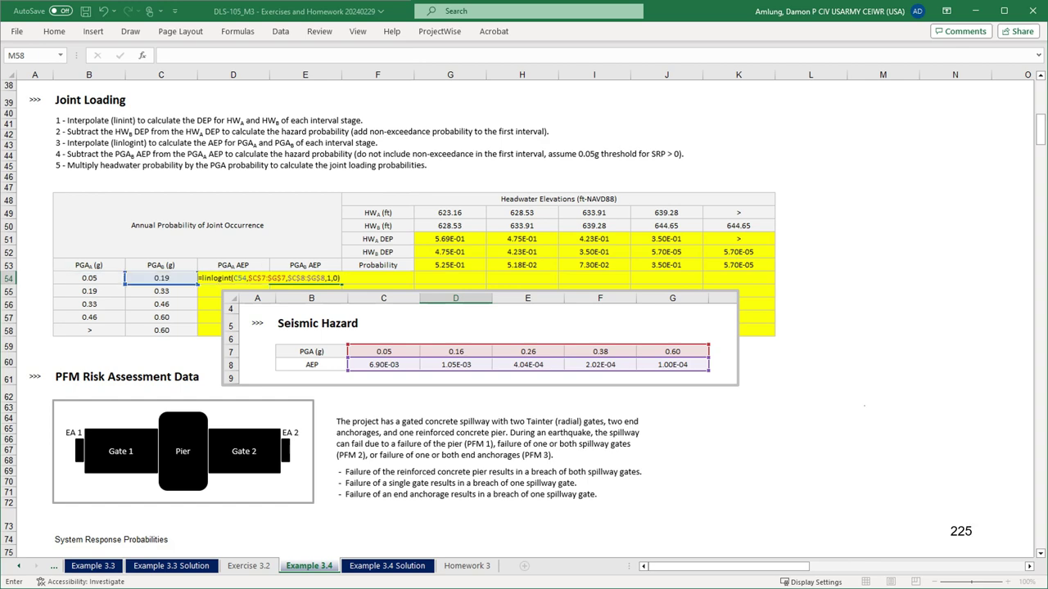
key("Right")
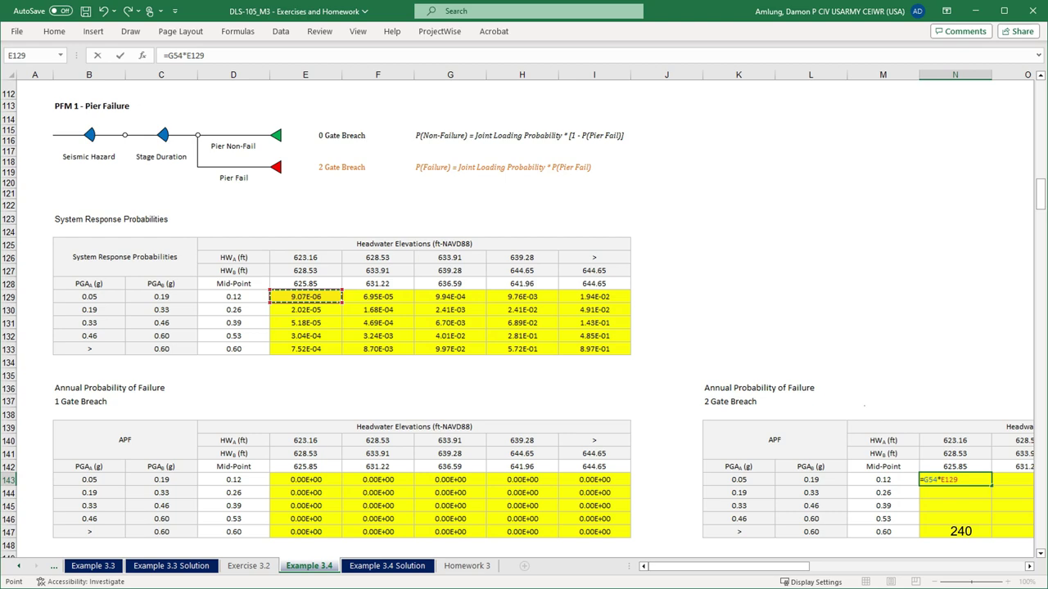
Step: Fill the PFM 1 two-gate breach APF table with =G54*E129 from N143 and calculate its AALL in N171 with =N143*N157
key("Return")
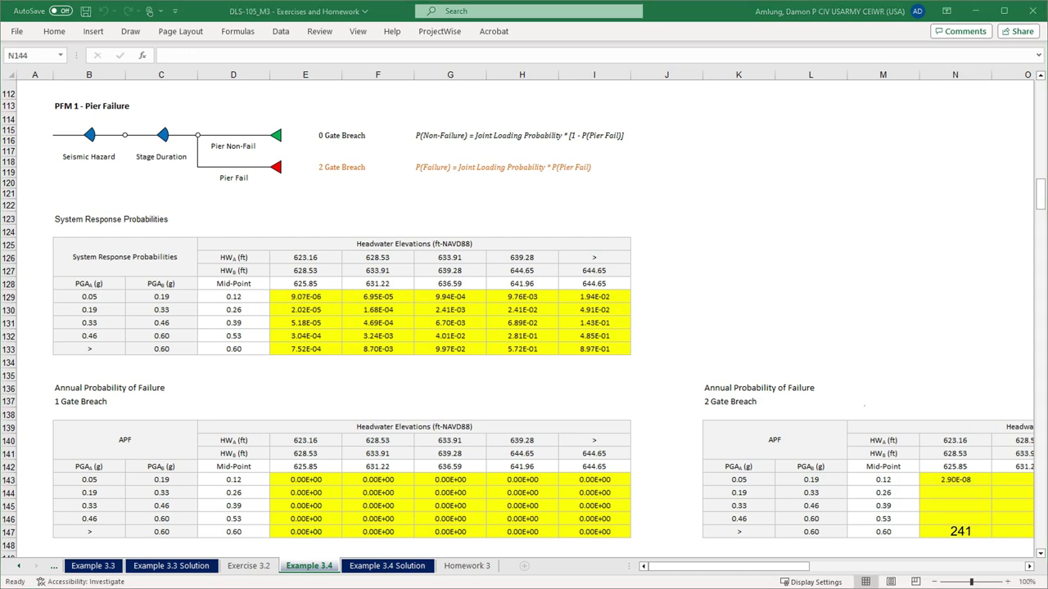
left_click_drag(954, 480, 960, 531)
key("ctrl+d")
key("ctrl+r")
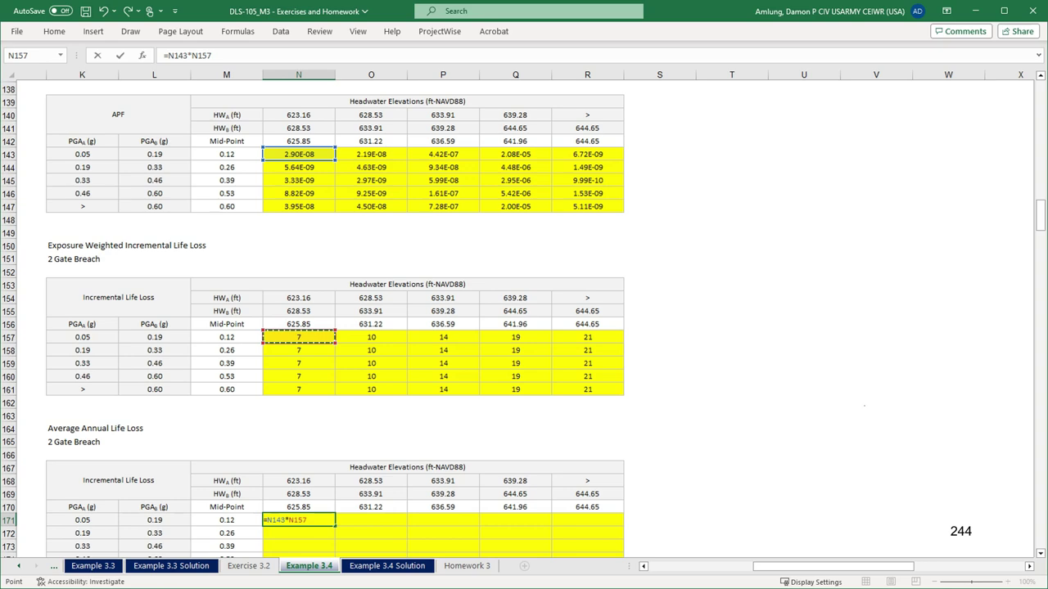
key("Tab")
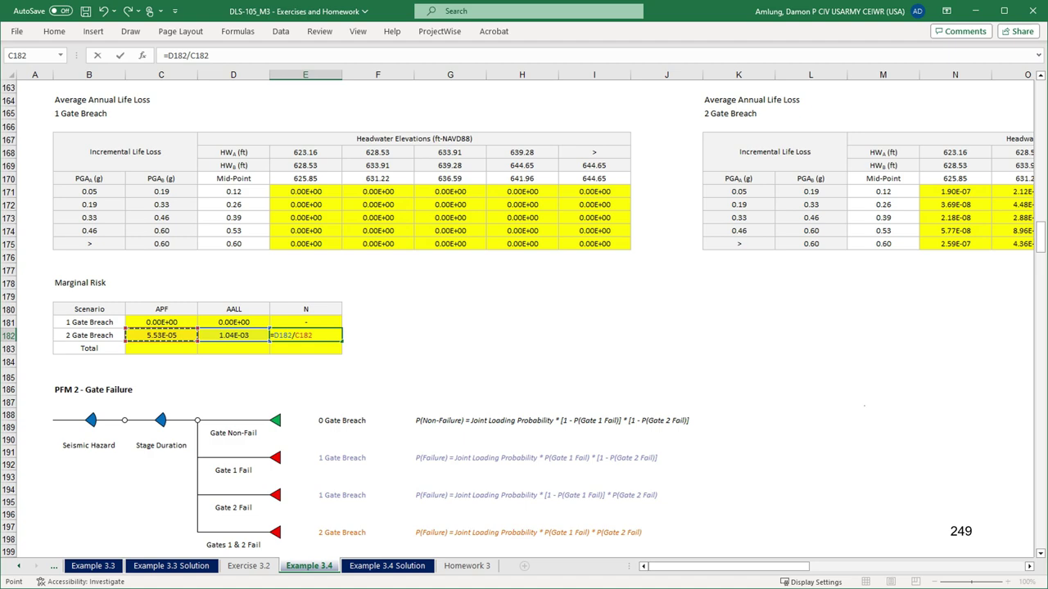
Step: In the PFM 1 Marginal Risk table, calculate the two-gate breach N with =D182/C182 and the total APF with =C181+C182
key("Return")
left_click(162, 347)
type("=")
left_click(161, 321)
type("+")
left_click(162, 335)
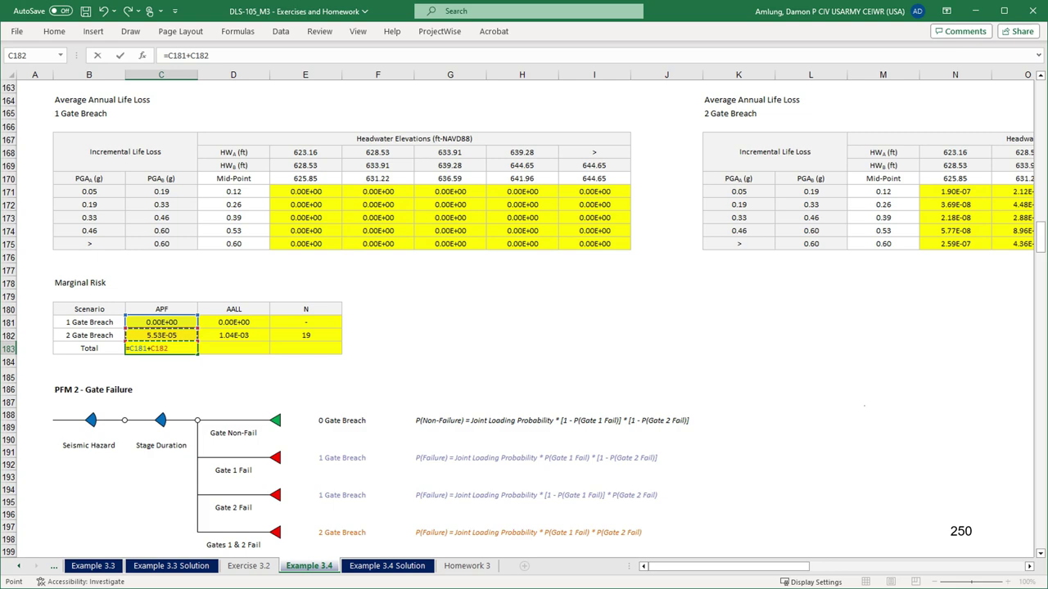
key("Tab")
Step: Calculate the PFM 1 marginal risk total AALL with =D181+D182 and the total N with =D183/C183
type("=D181+D182")
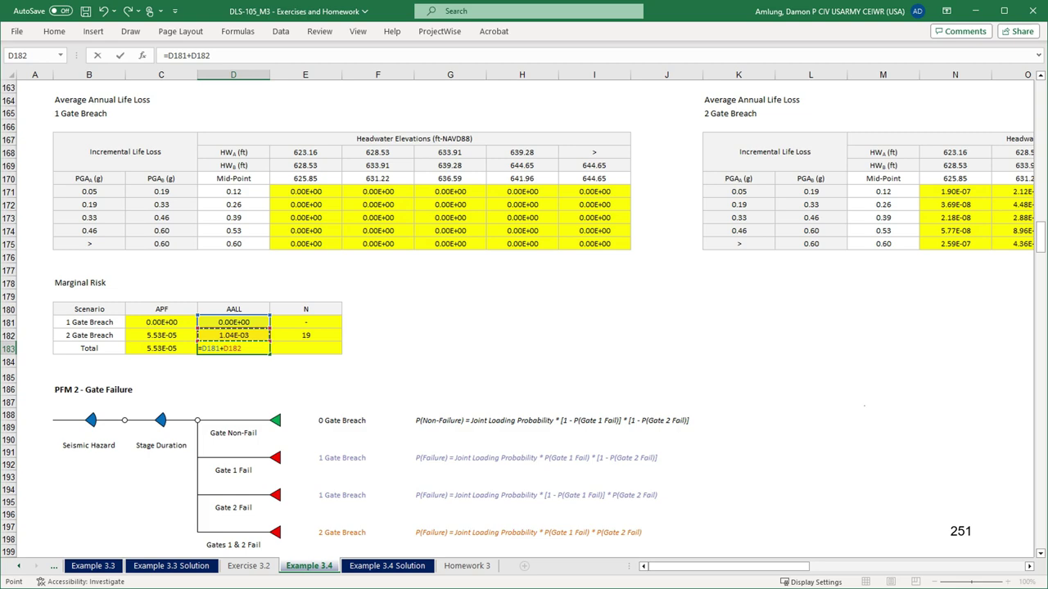
key("Tab")
type("=D183/C183")
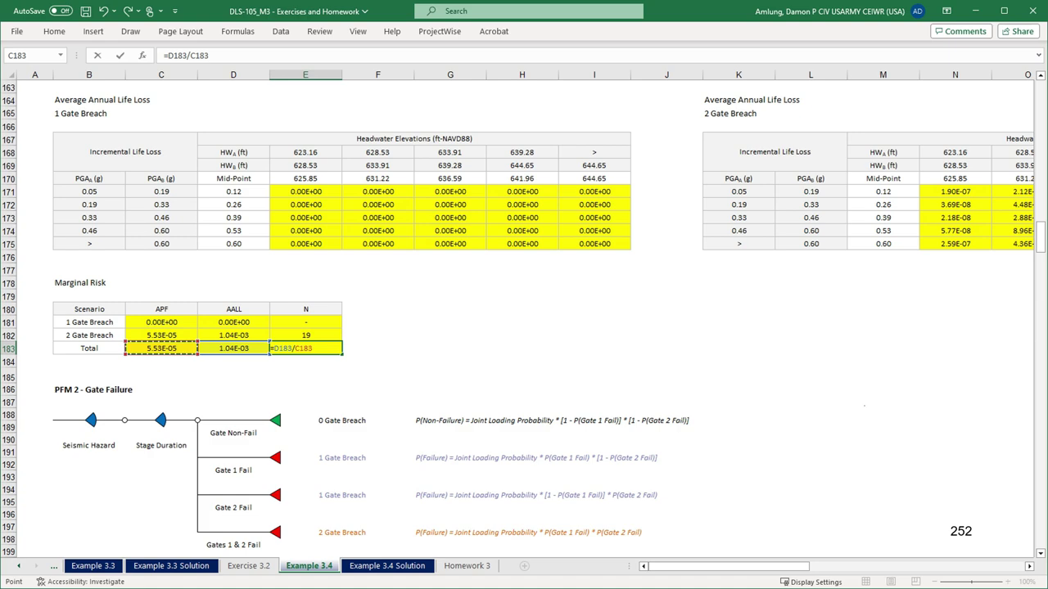
key("Return")
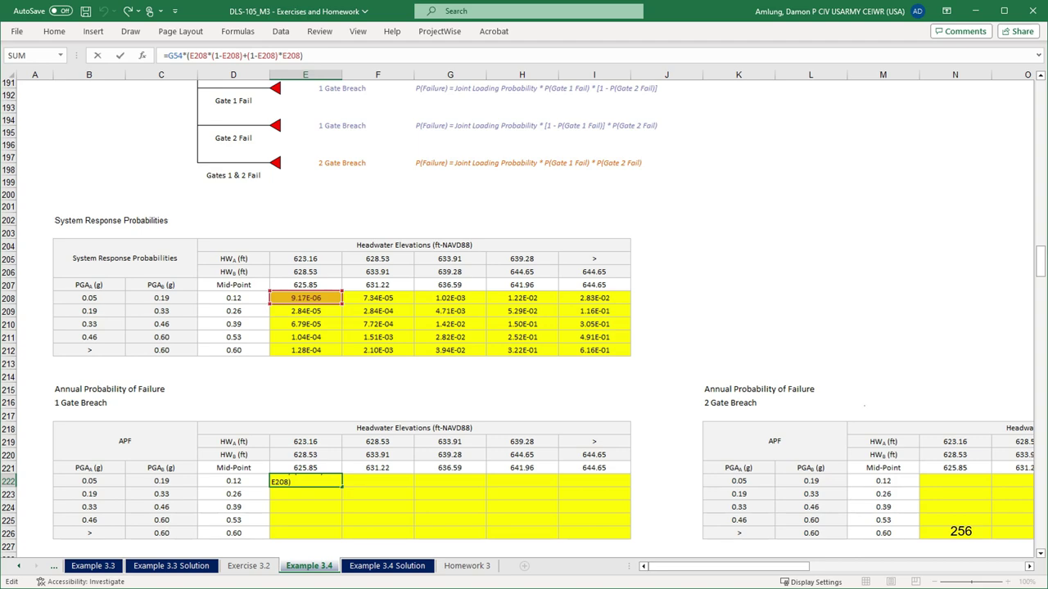
Step: Calculate the PFM 2 APF for one-gate breach with =G54*(E208*(1-E208)+(1-E208)*E208) and for two-gate breach with =G54*E208*E208
key("ctrl+Return")
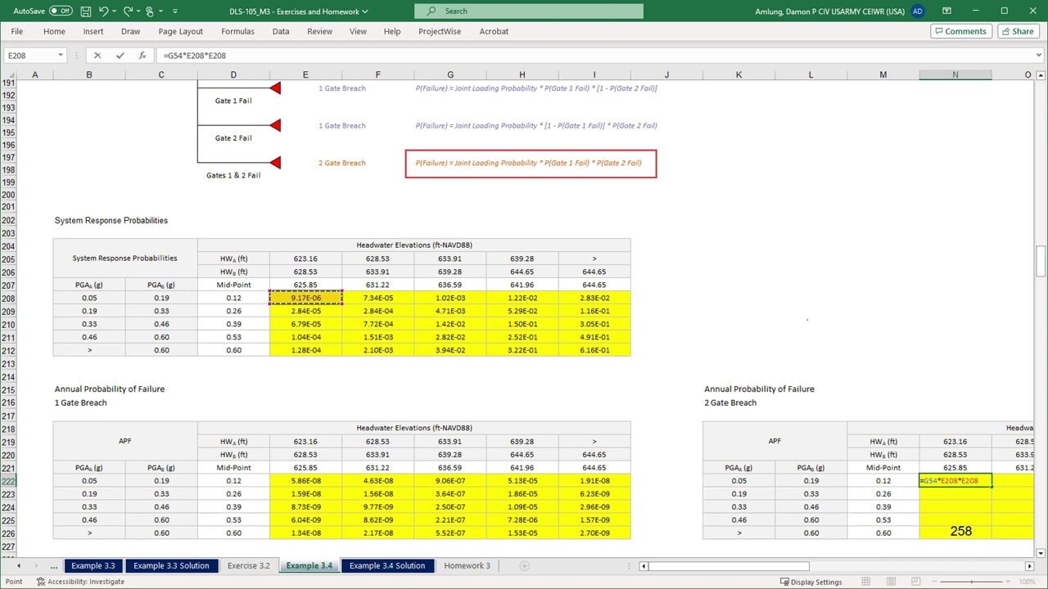
key("Return")
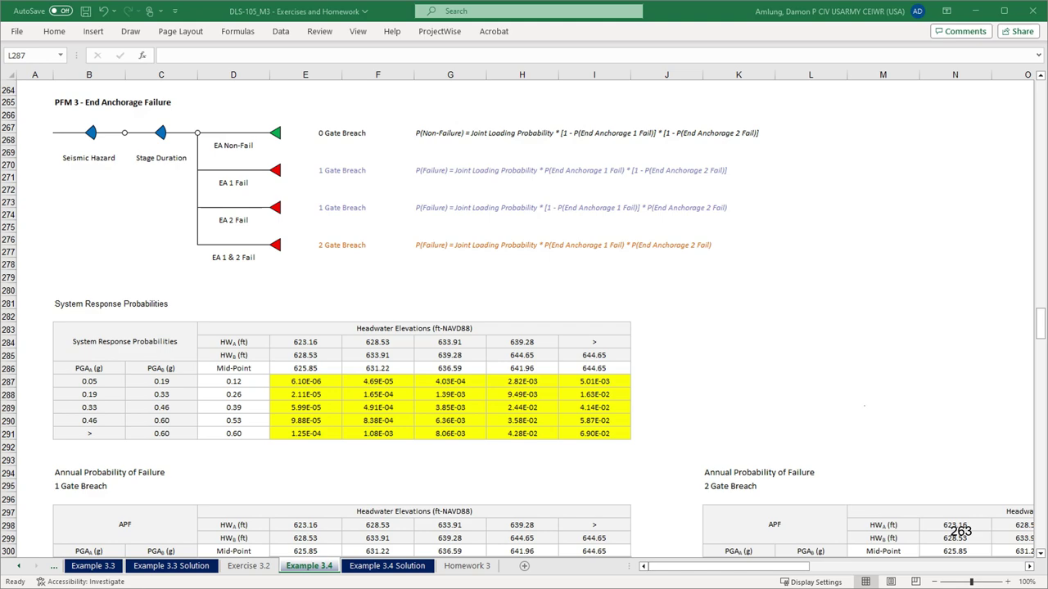
Step: Examine the PFM 3 end anchorage APF tables for one-gate and two-gate breaches, and open the total-risk two-gate APF formula in N459
scroll(524, 327, "down", 2)
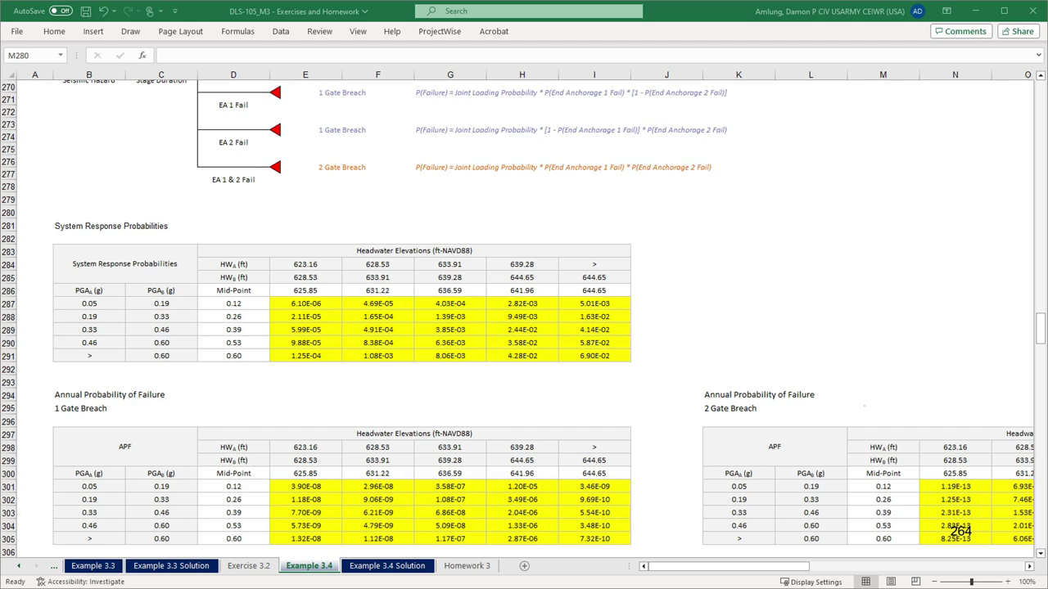
scroll(524, 311, "right", 3)
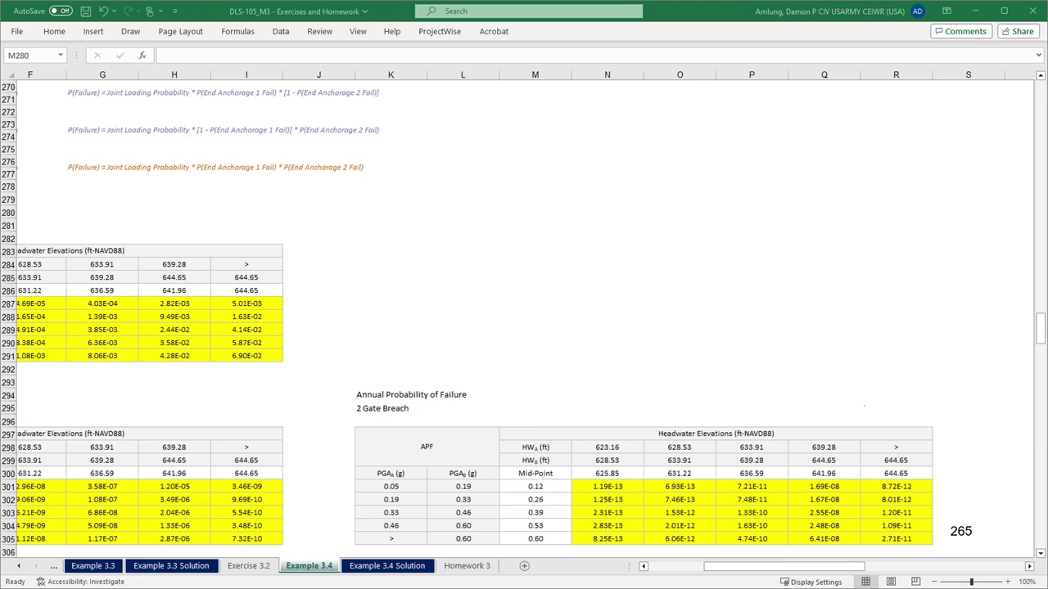
key("Right")
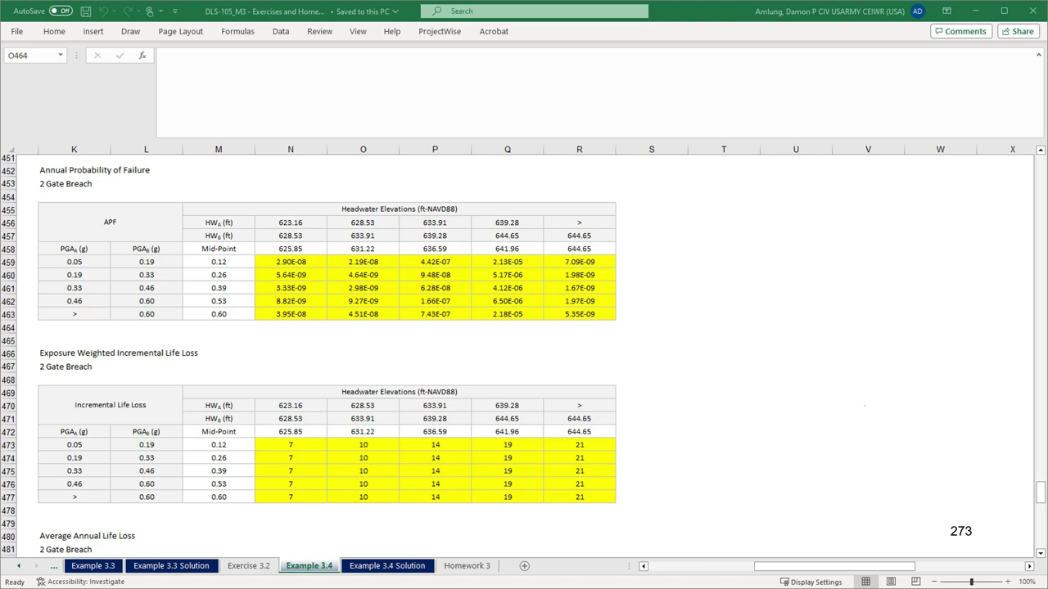
double_click(291, 261)
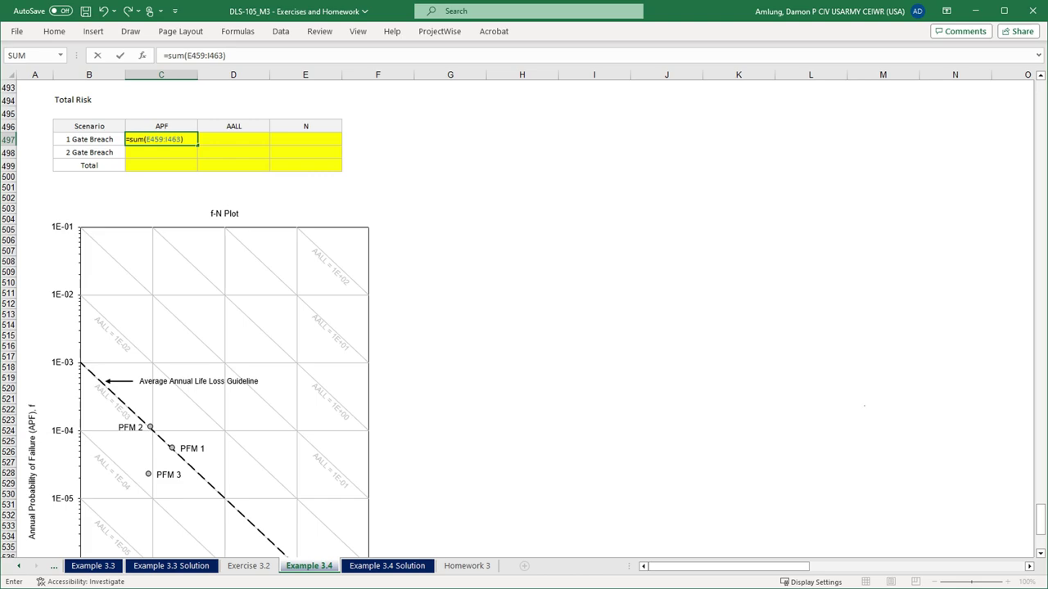
Step: Complete the Total Risk 1 Gate Breach row: APF =sum(E459:I463), AALL =sum(E487:I491) and N =D497/C497
key("Tab")
type("=sum(E487:I491)")
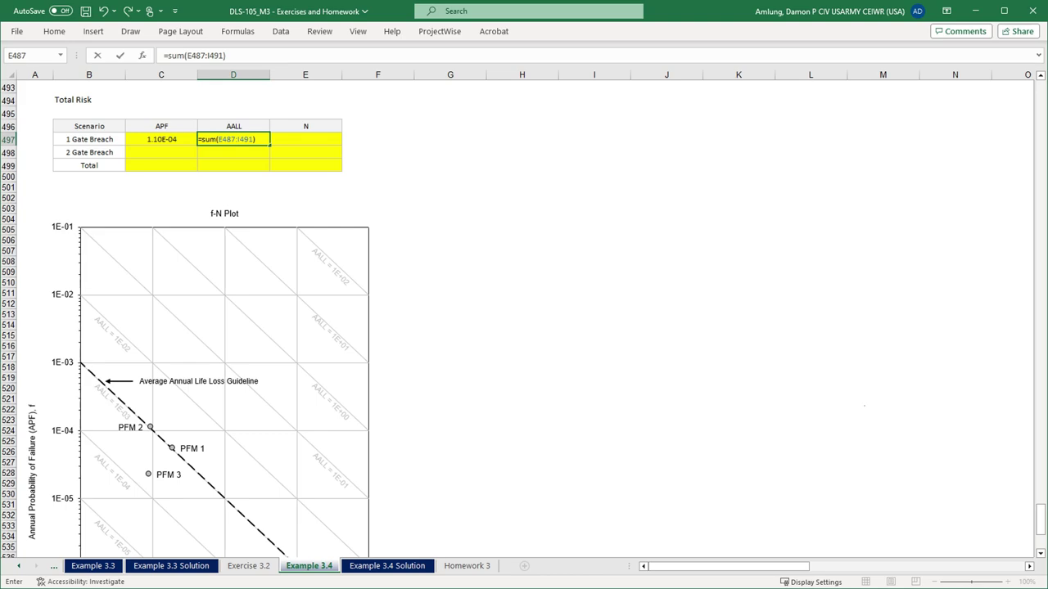
key("Tab")
type("=")
key("Left")
type("/")
key("Left")
key("Left")
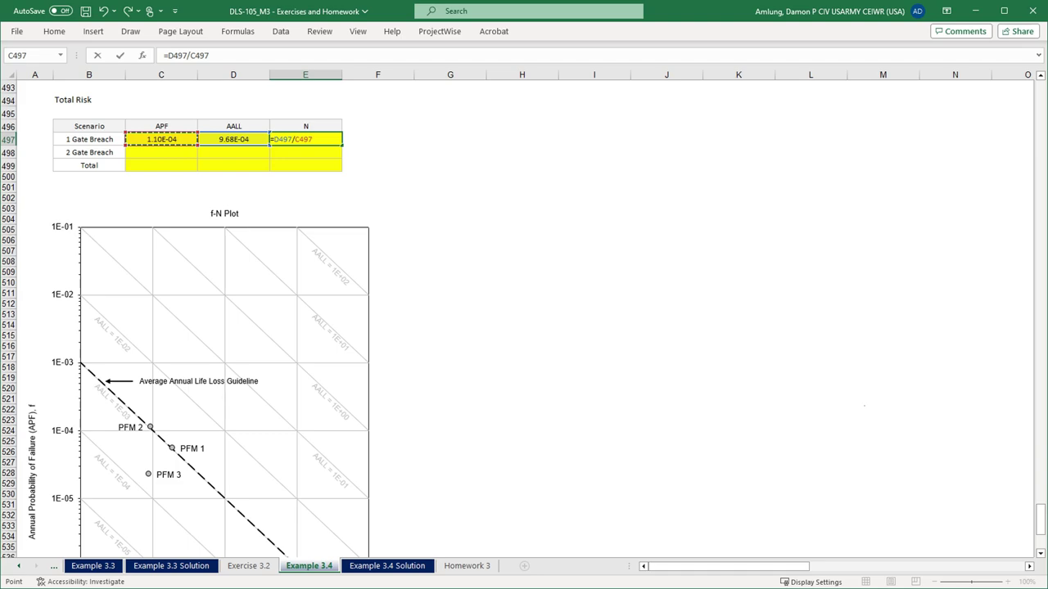
key("Return")
Step: Complete the Total Risk 2 Gate Breach row: APF =sum(N459:R463), AALL =sum(N487:R491) and N =D498/C498
type("=sum(N459:R463)")
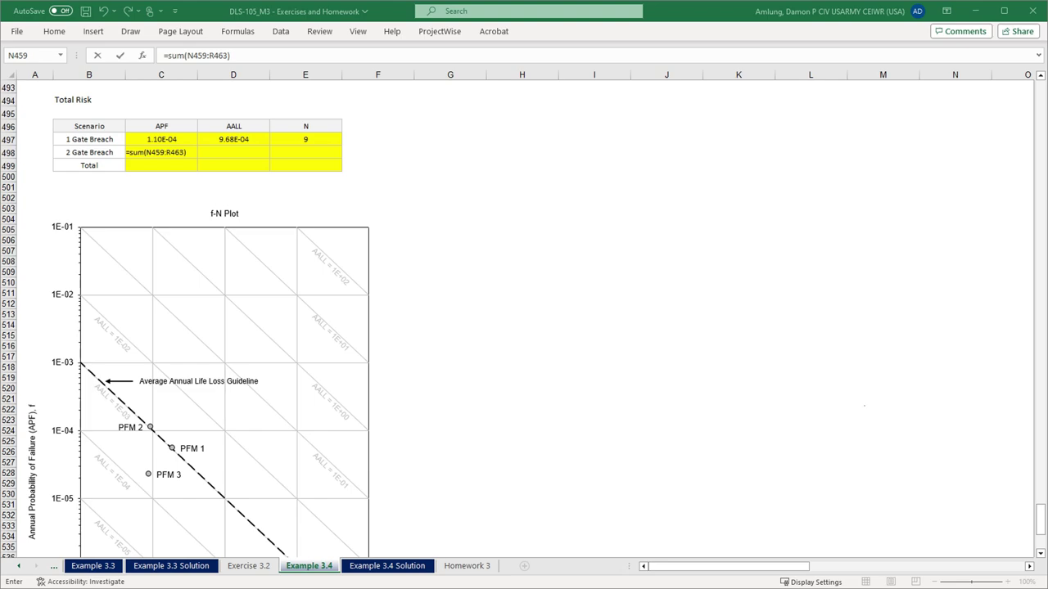
key("Tab")
type("=sum(N487:R491)")
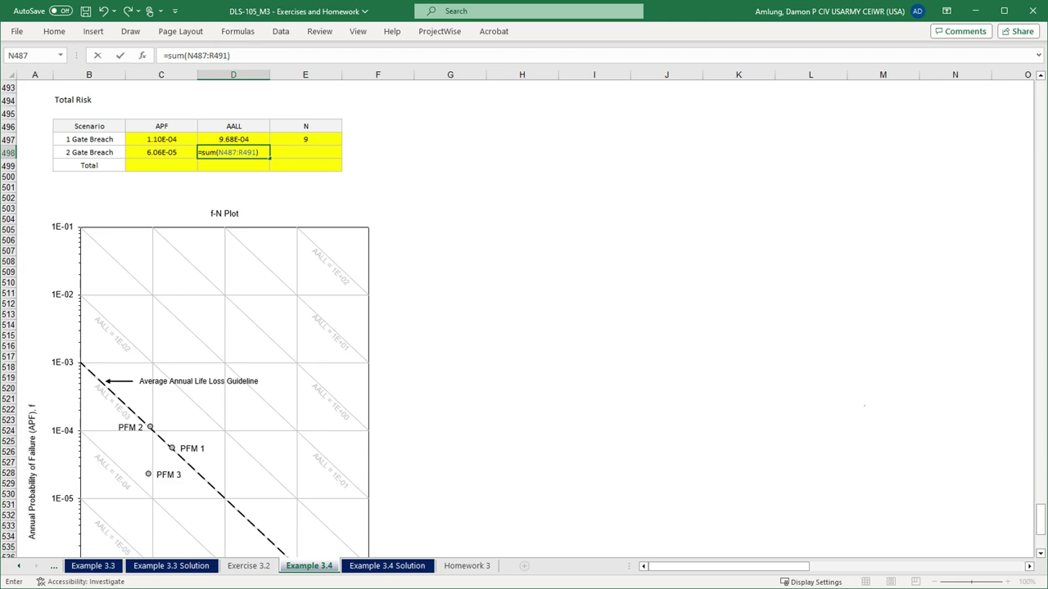
key("Tab")
type("=D498/")
key("Left")
key("Left")
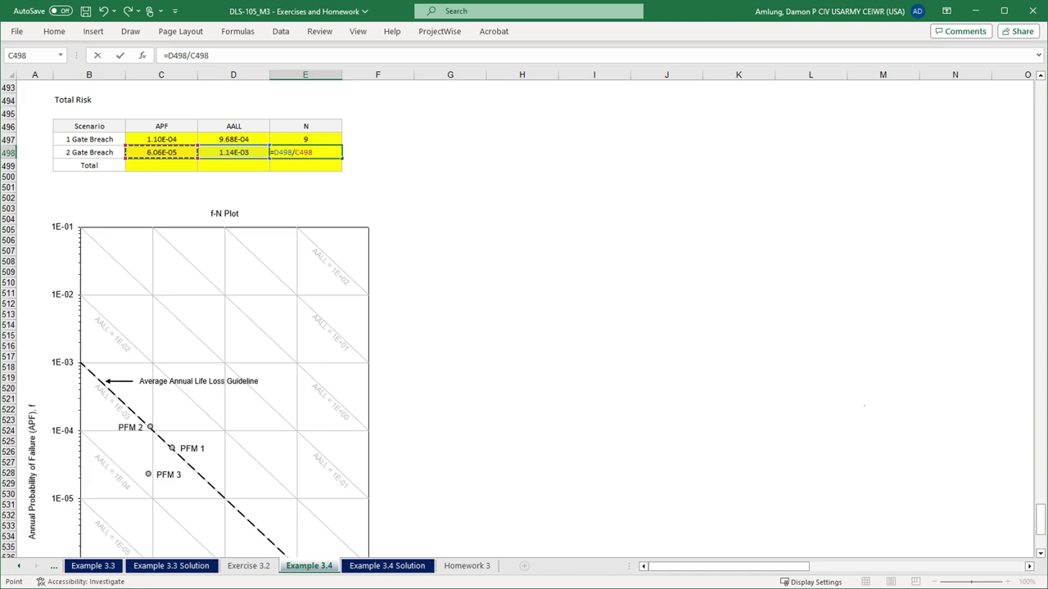
key("Return")
Step: Calculate the total APF in C499 of the Total Risk table with =C497+C498
key("Left")
key("Left")
type("=")
key("Up")
key("Up")
type("+")
key("Up")
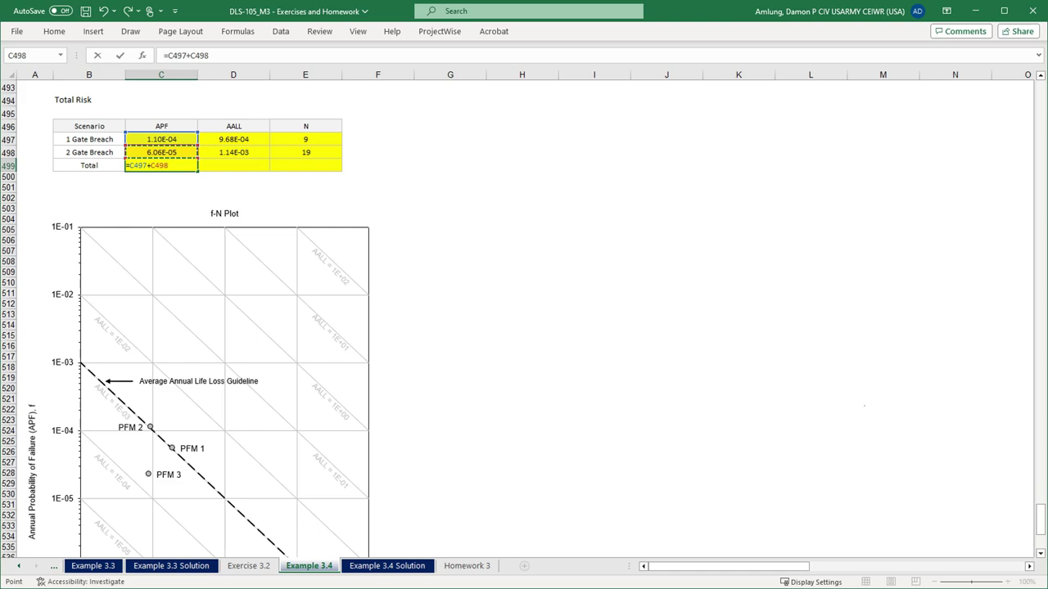
key("Tab")
Step: Calculate the total AALL in D499 of the Total Risk table with =D497+D498
type("=")
key("Up")
key("Up")
type("+")
key("Up")
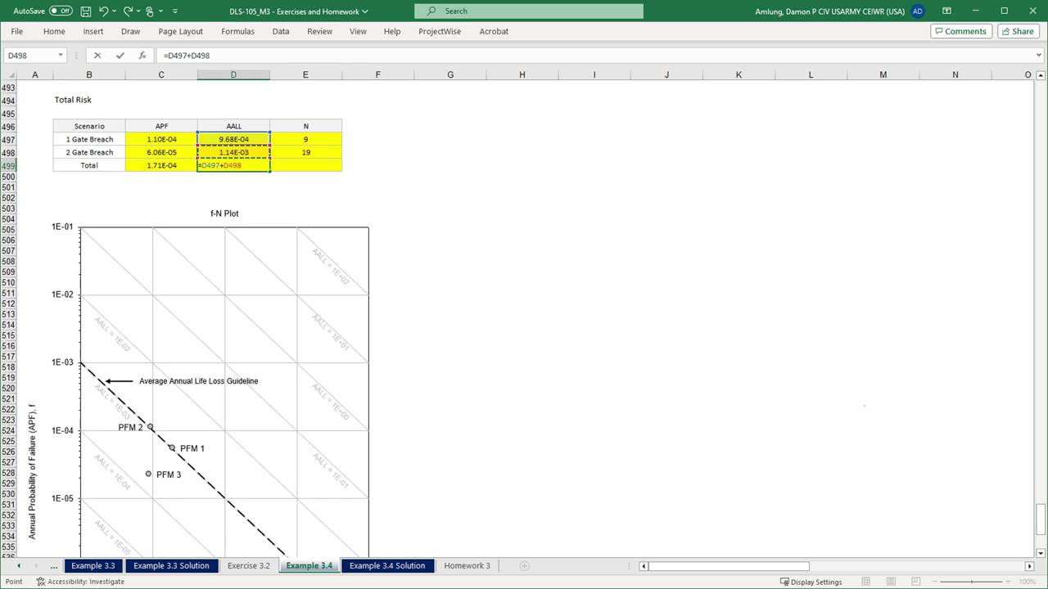
key("Tab")
Step: Calculate the total N in E499 of the Total Risk table with =D499/C499
type("=")
key("Left")
type("/")
key("Left")
key("Left")
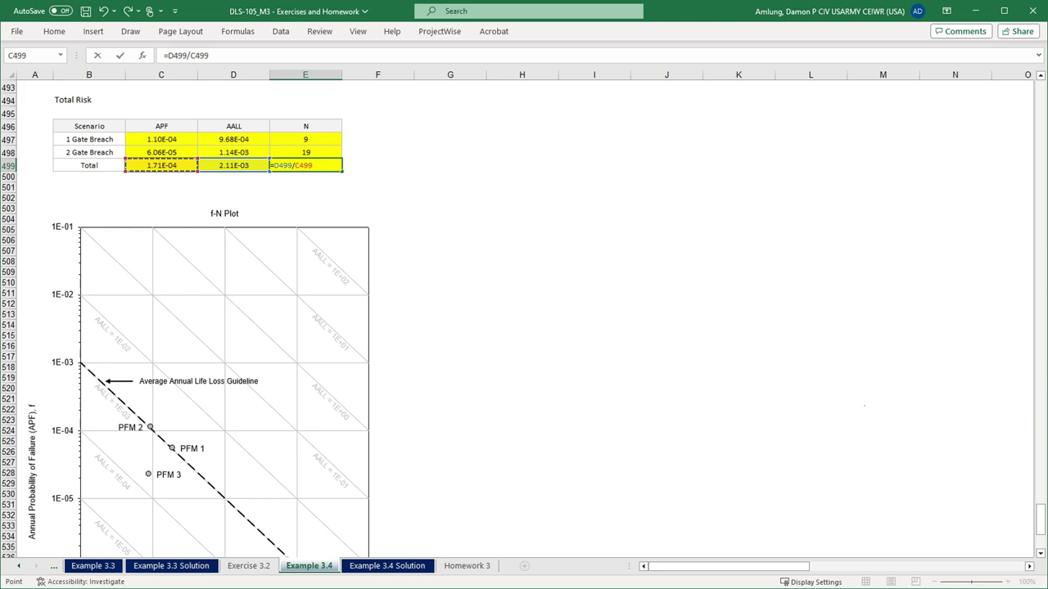
key("Return")
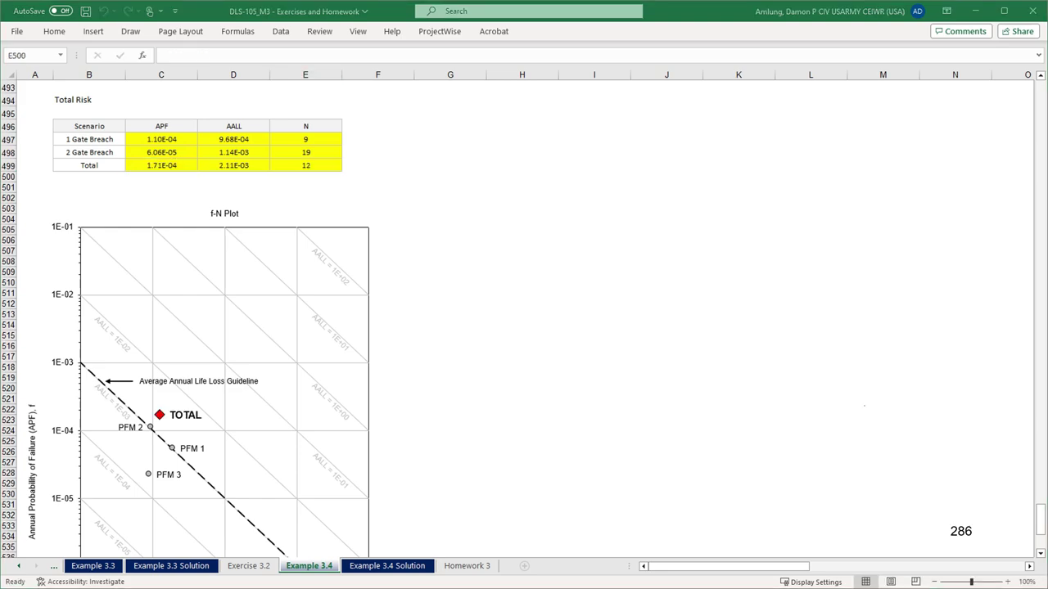